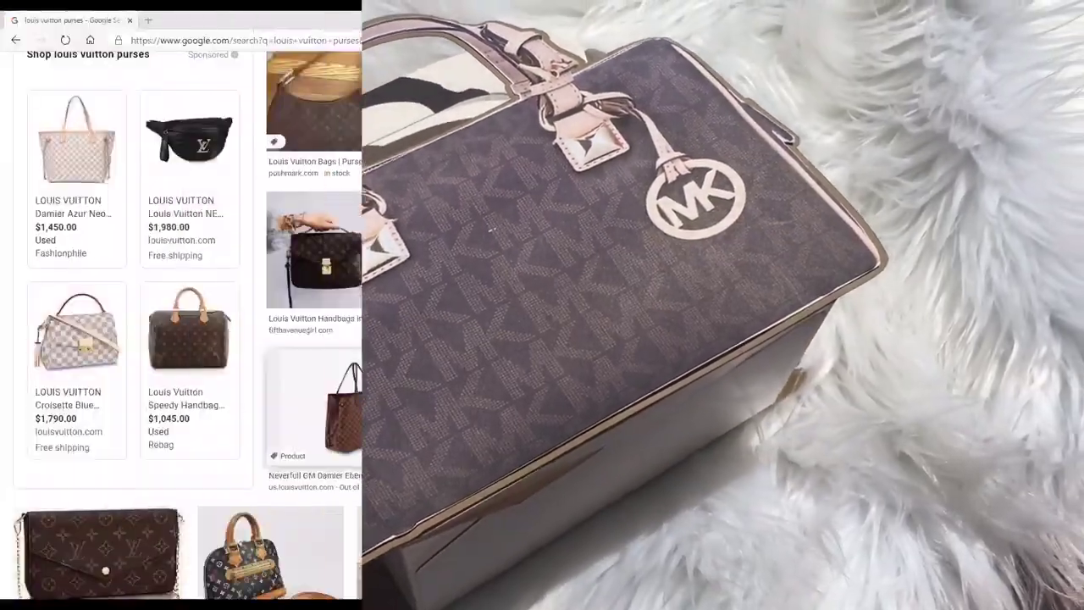
Browse the Louis Vuitton purse image results and open the Rebag Speedy Handbag listing.
scroll(409, 219, up, 3)
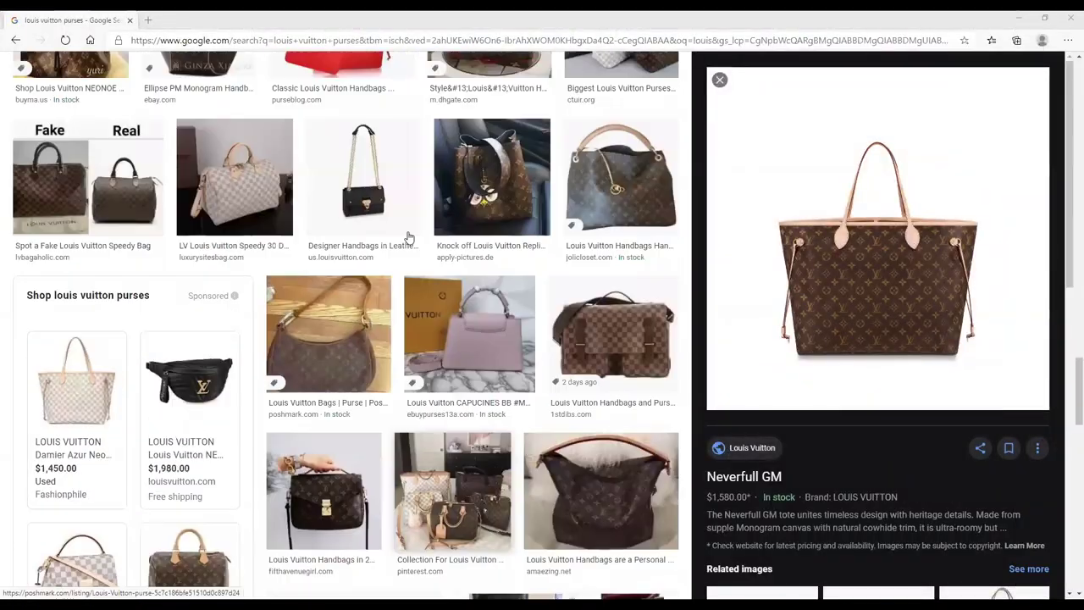
scroll(406, 241, up, 10)
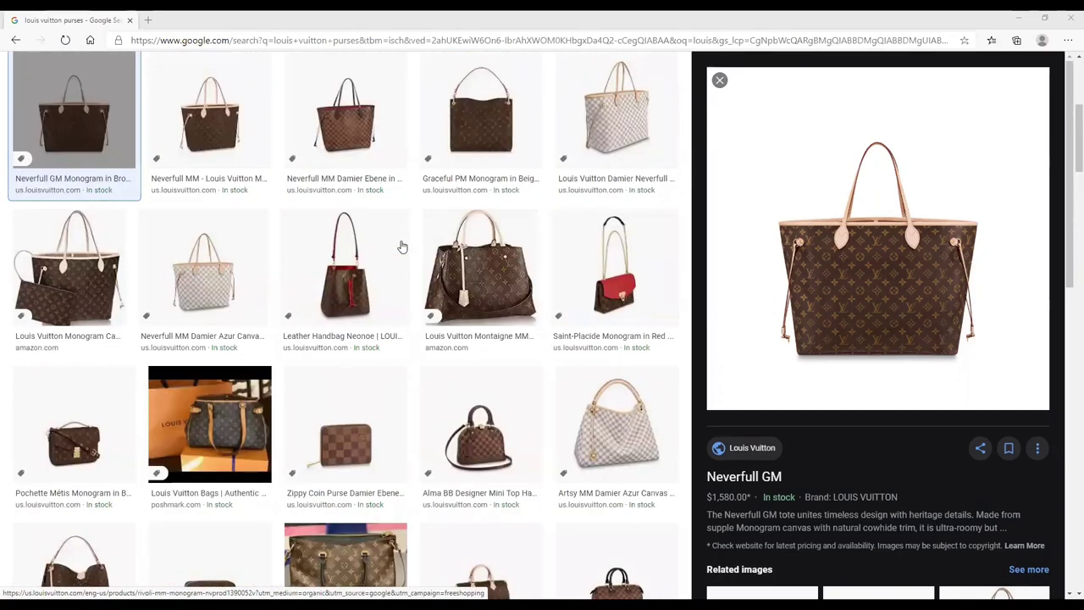
scroll(402, 246, down, 6)
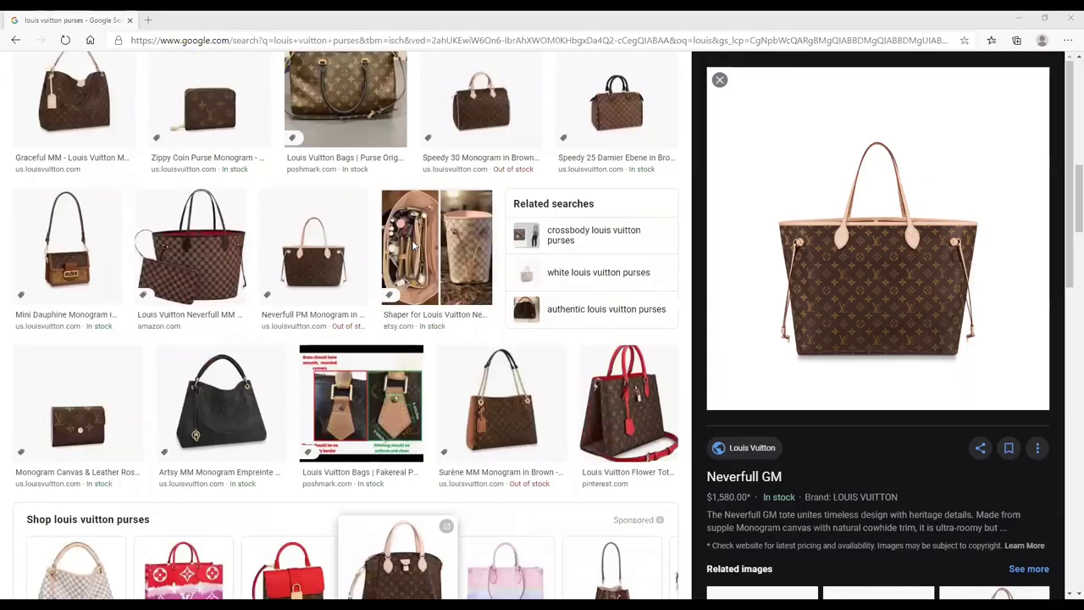
scroll(415, 246, down, 6)
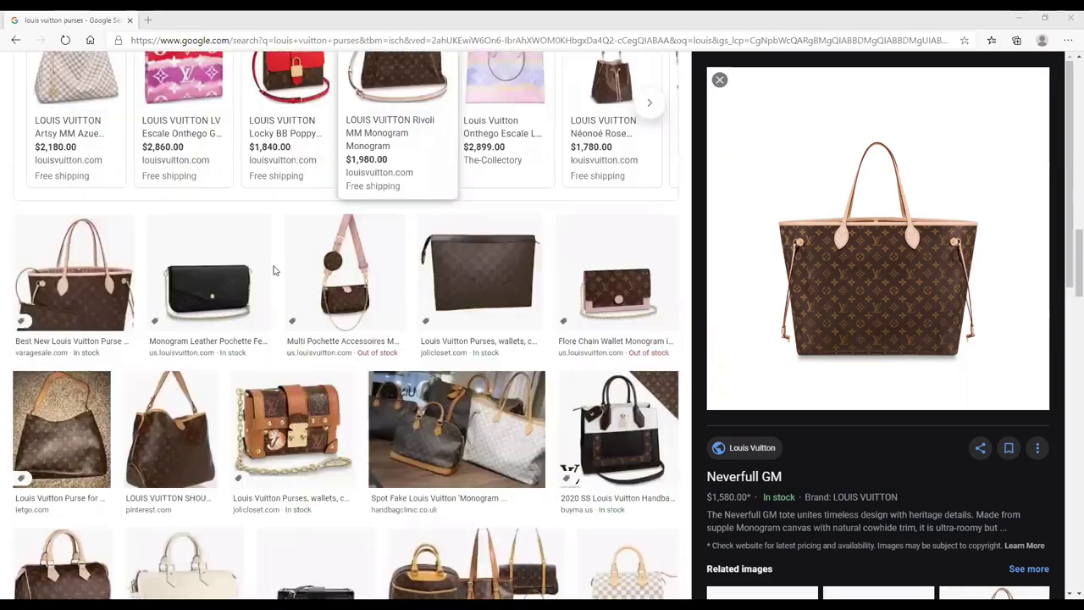
scroll(275, 270, down, 10)
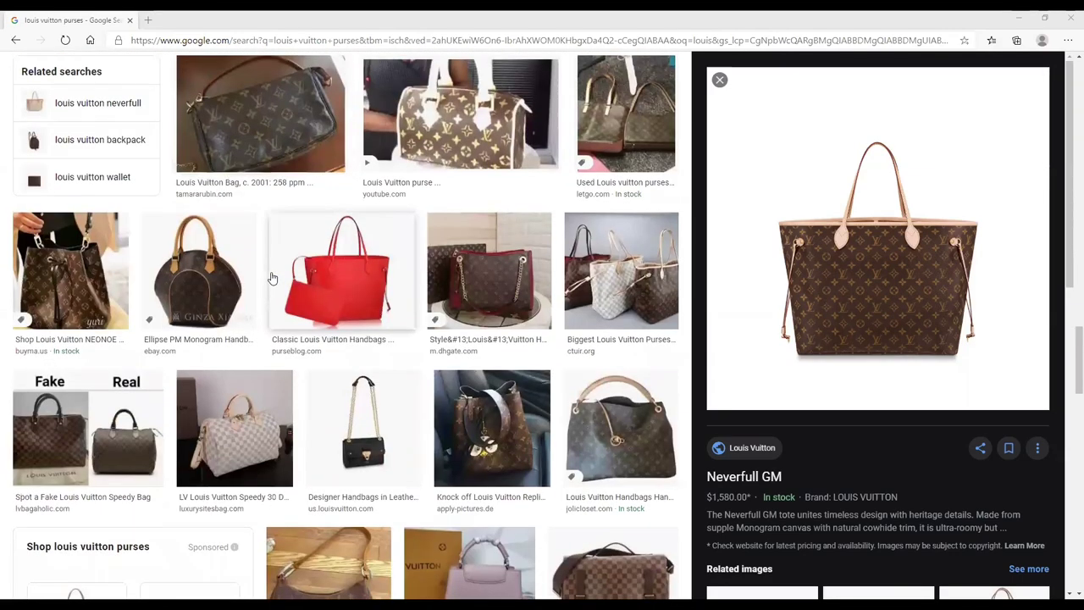
scroll(274, 278, down, 5)
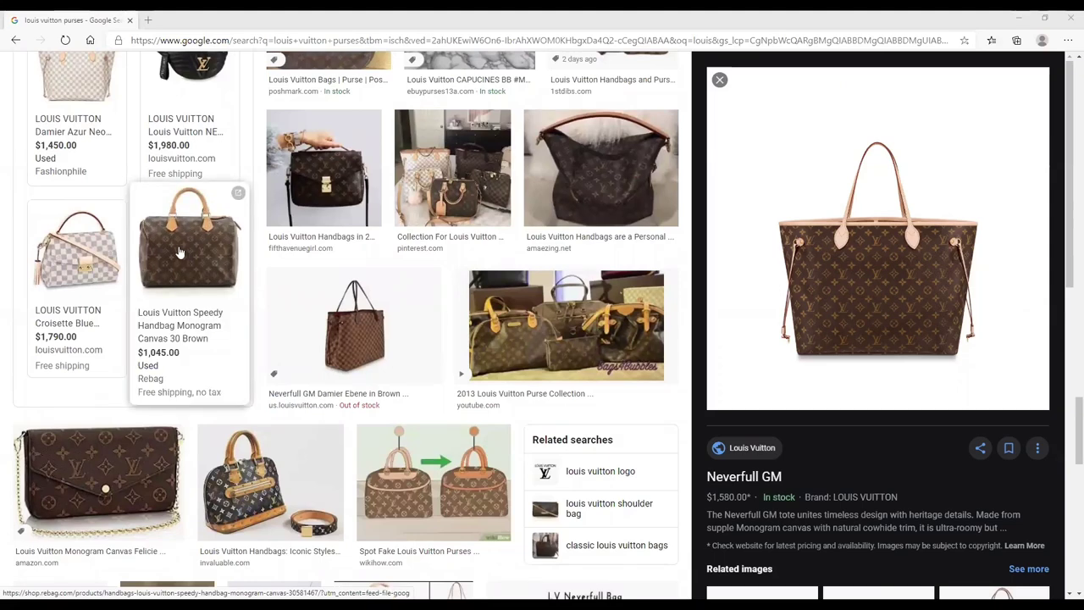
right_click(847, 286)
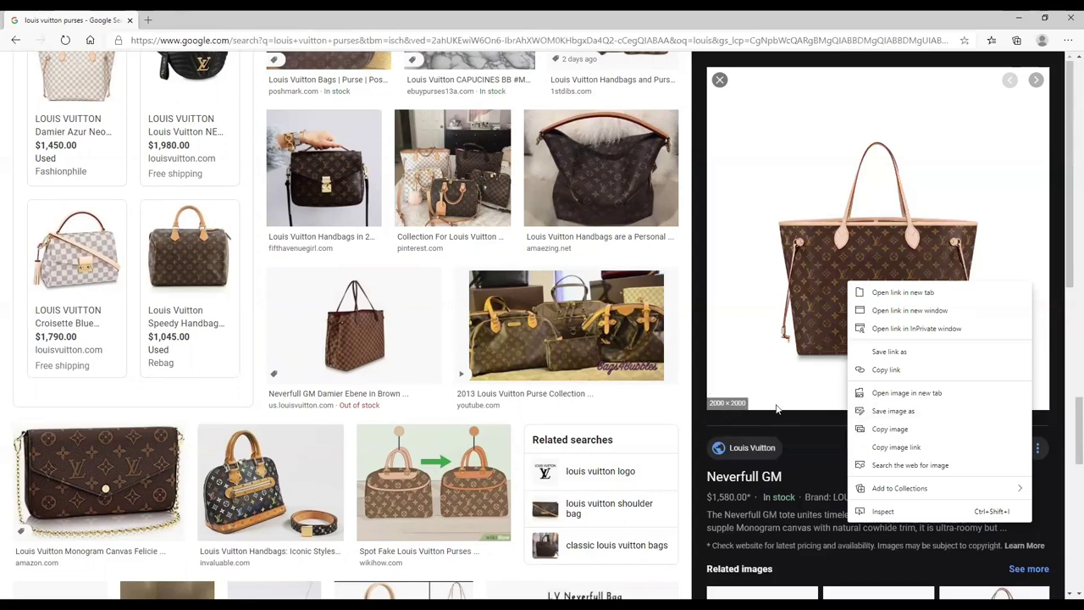
click(181, 259)
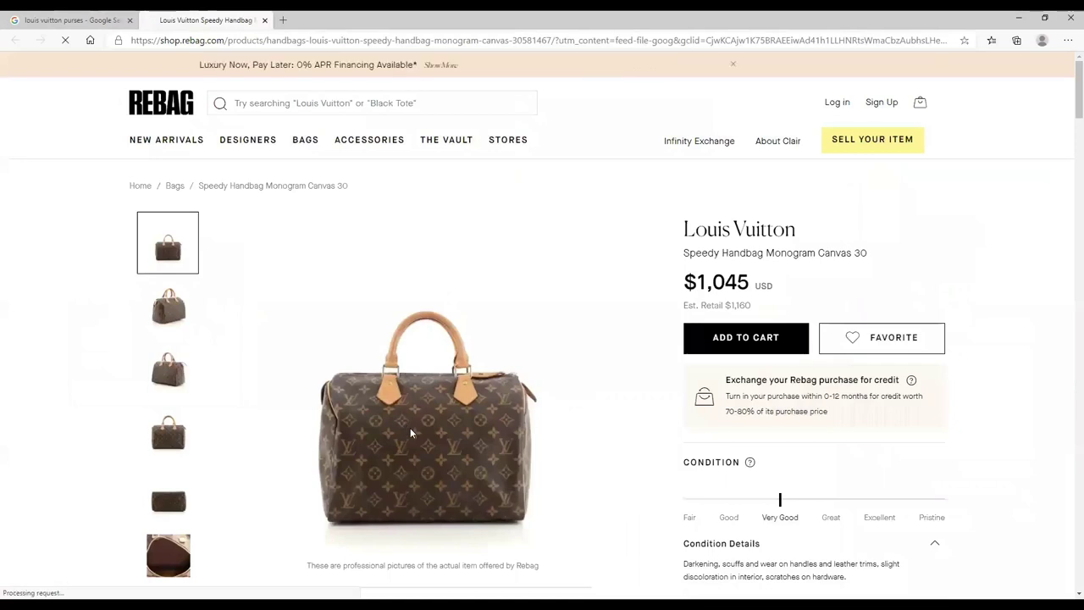
Copy the Speedy Handbag Monogram Canvas 30 photo from Rebag and close that tab.
right_click(411, 432)
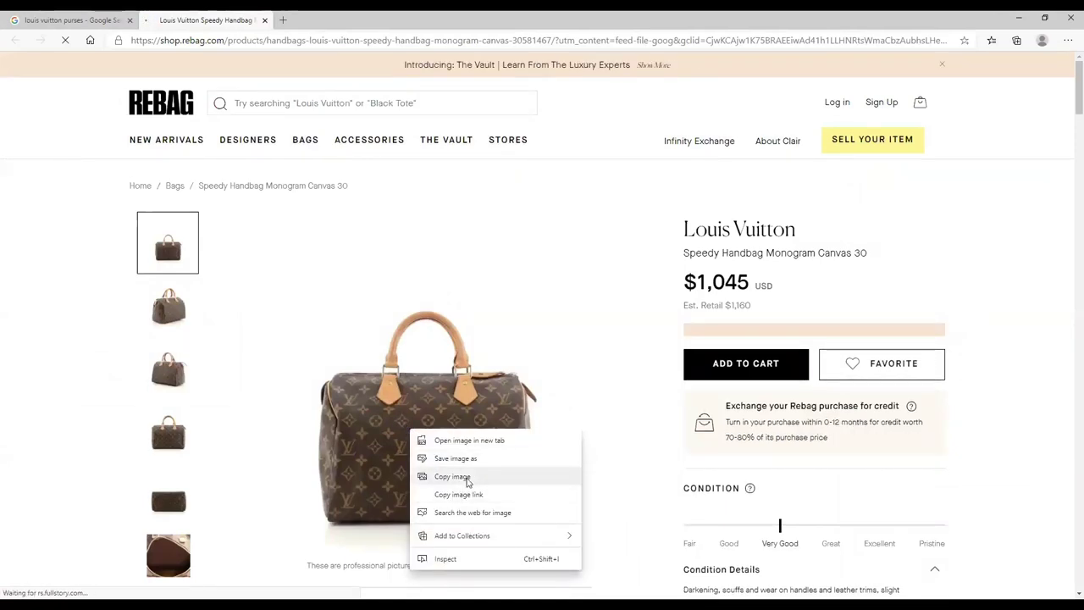
click(467, 477)
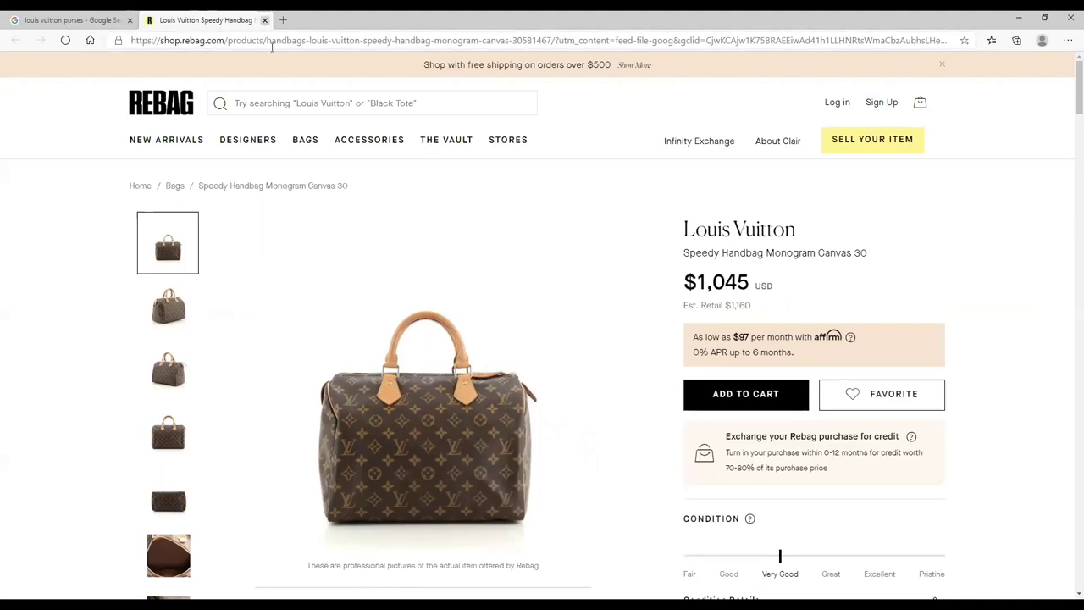
key(ctrl+w)
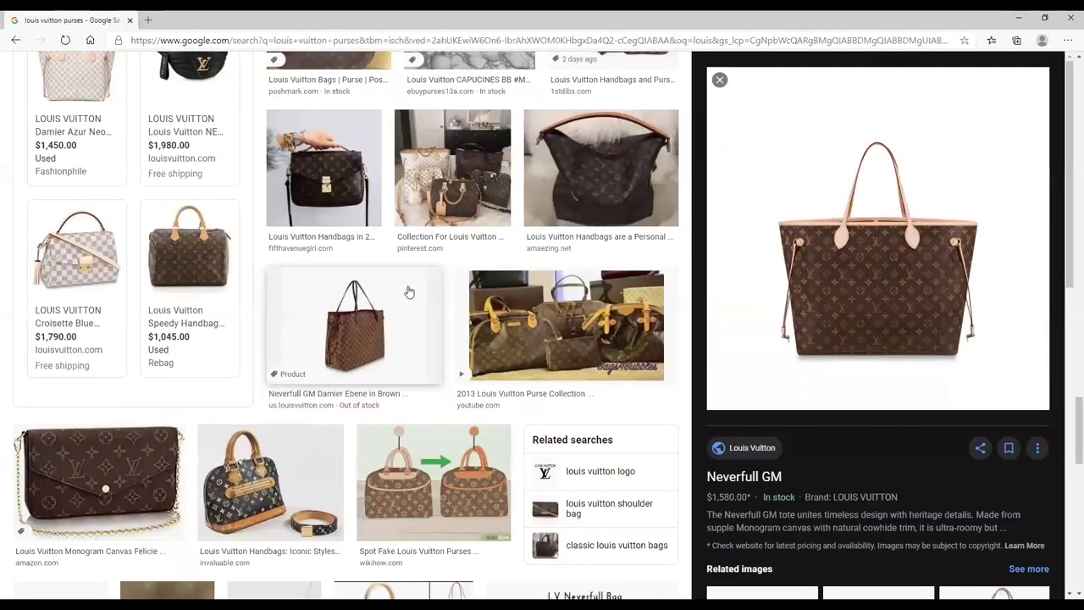
scroll(408, 291, up, 10)
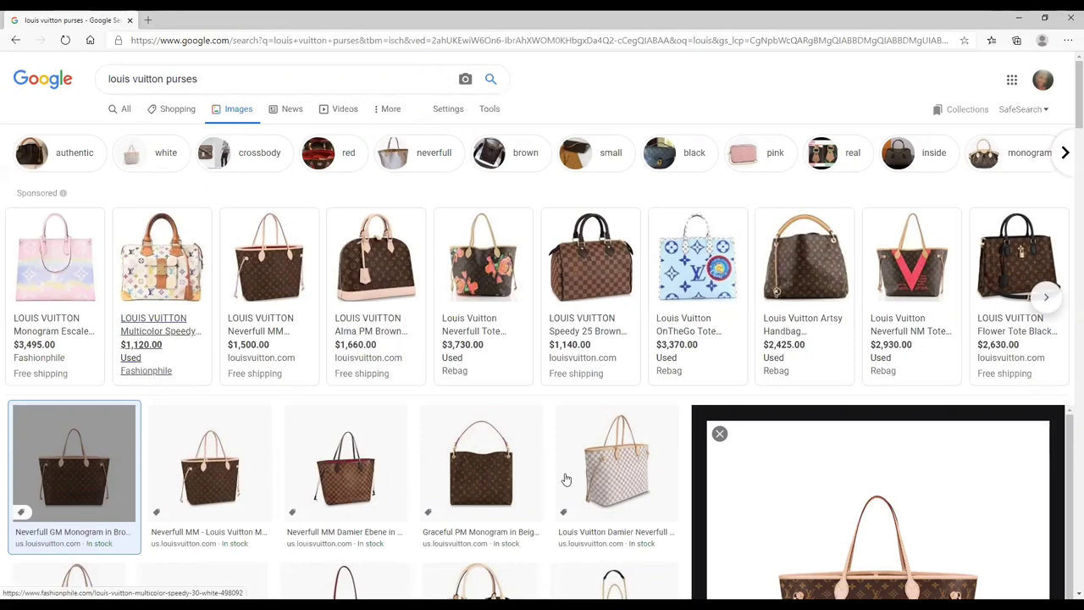
scroll(431, 478, down, 5)
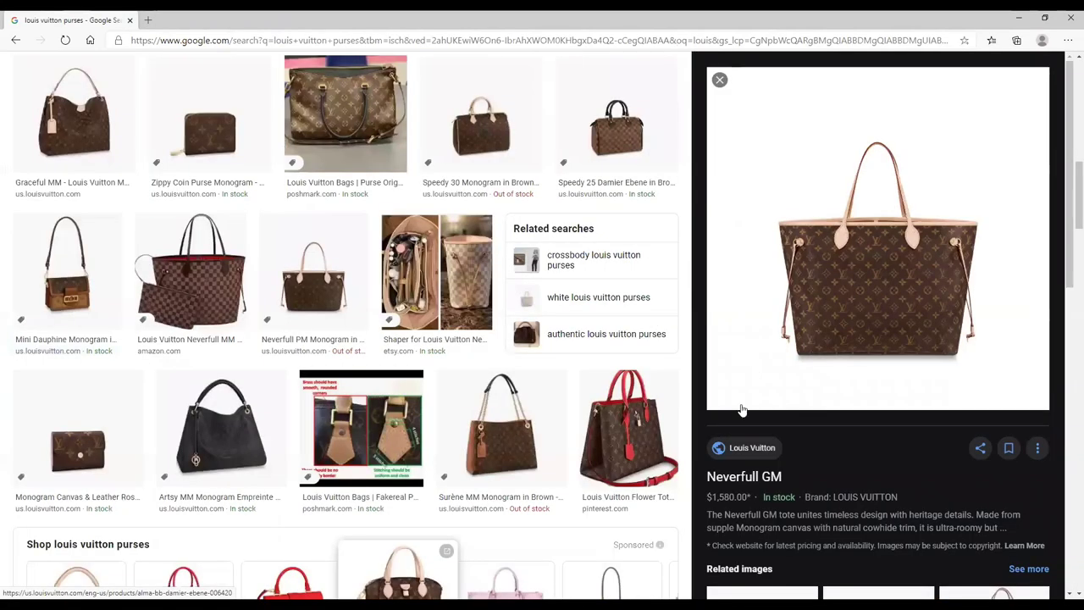
scroll(740, 410, up, 2)
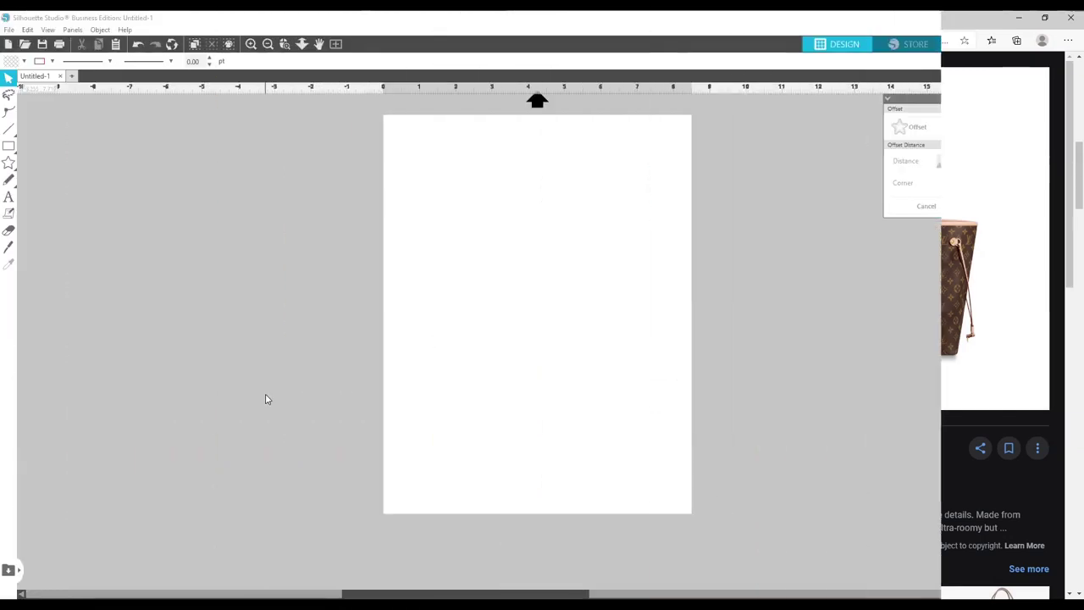
Paste the 3.597 in square Speedy bag photo and move it left of the page.
right_click(254, 311)
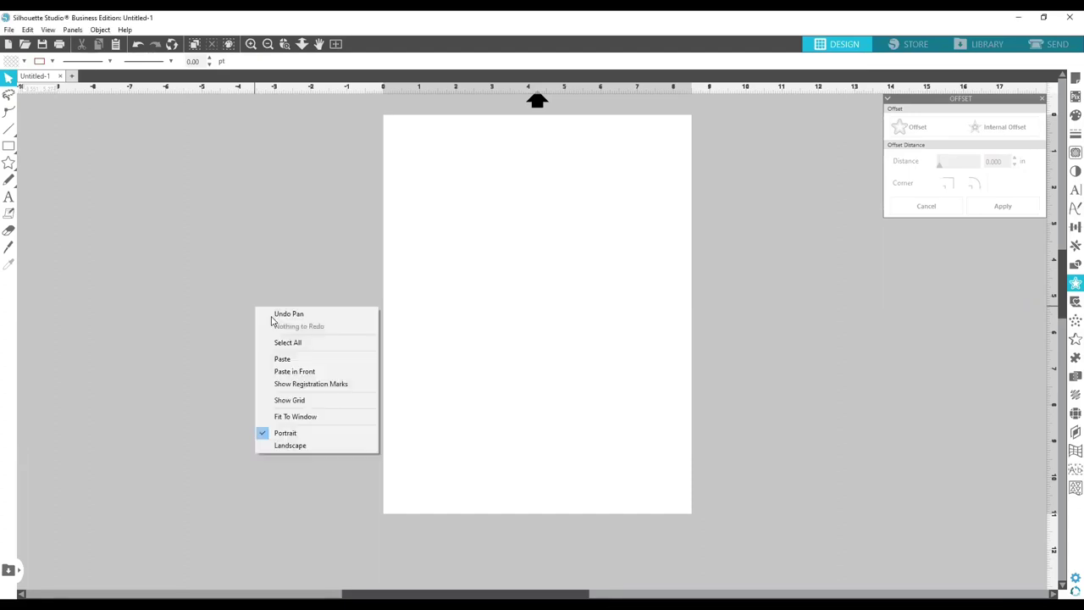
click(279, 360)
drag(527, 368, 253, 374)
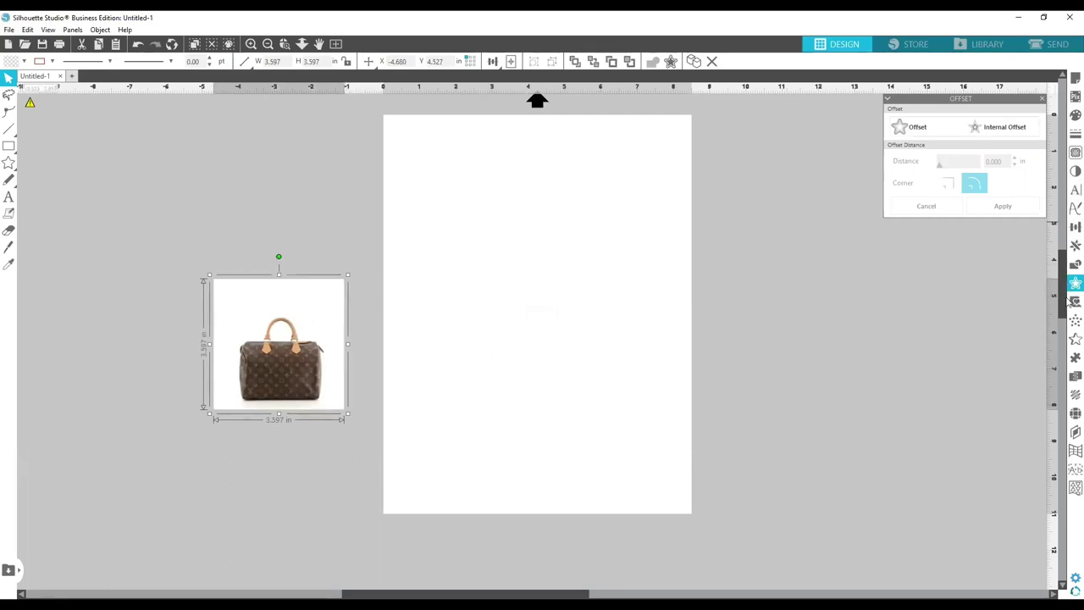
click(1071, 154)
Trace the whole Speedy bag photo at an 82% threshold, then select photo and trace.
click(894, 148)
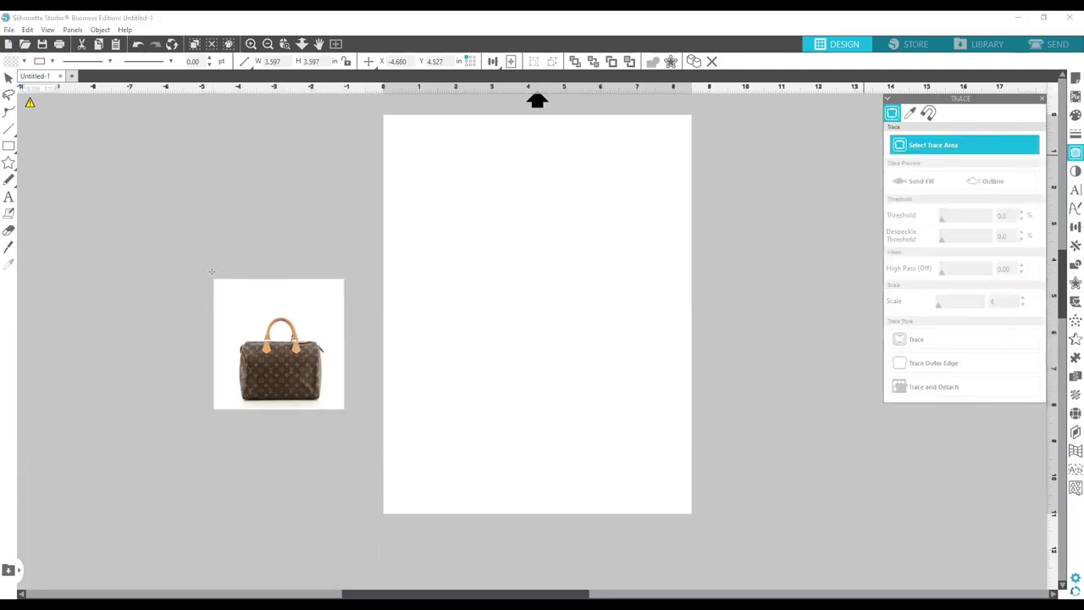
drag(356, 405, 356, 422)
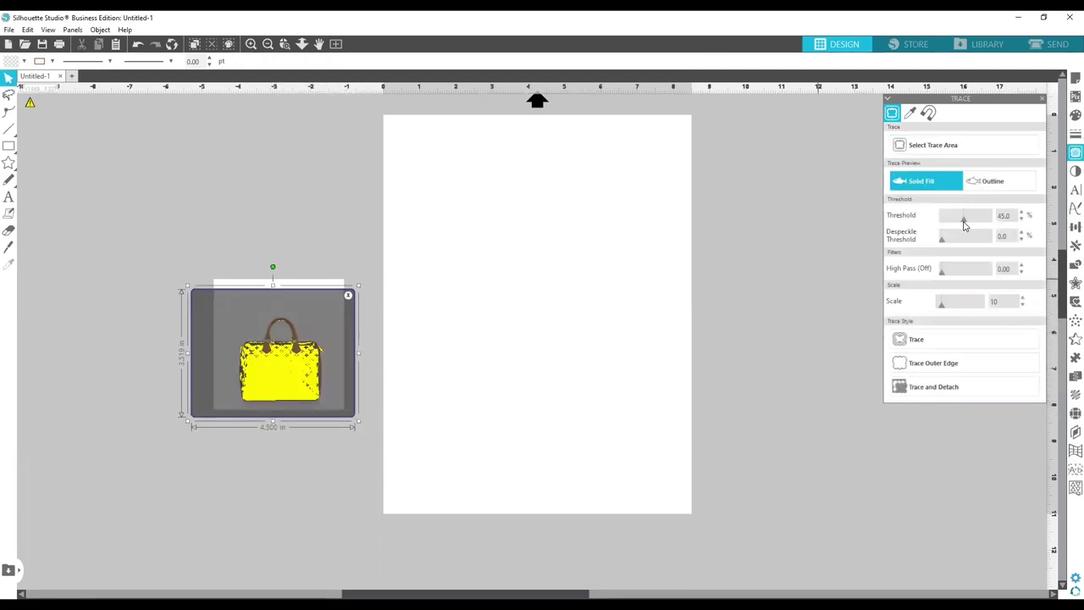
drag(963, 225, 982, 223)
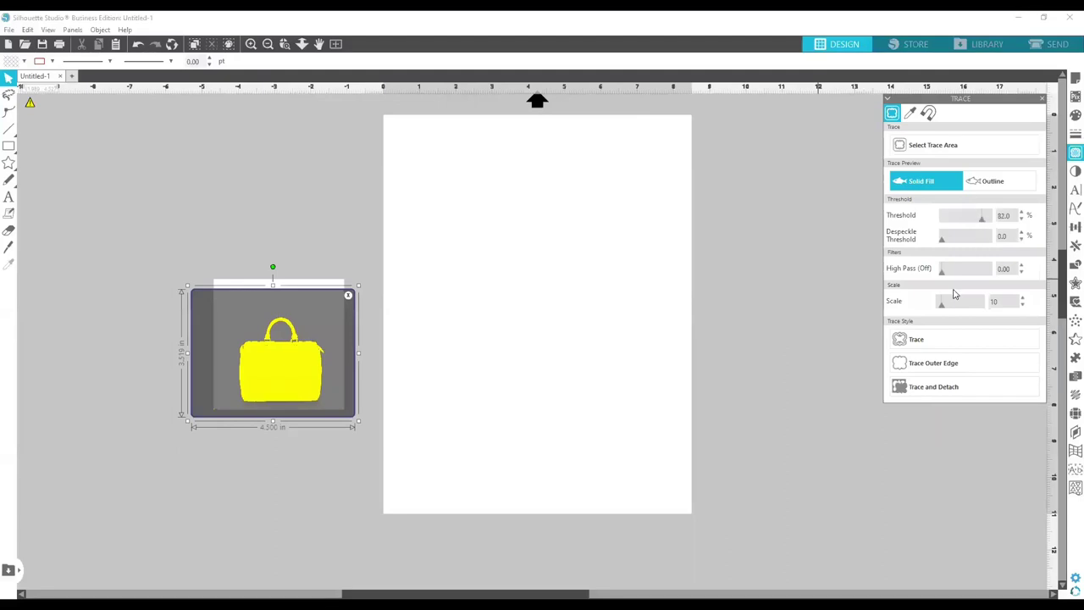
click(913, 339)
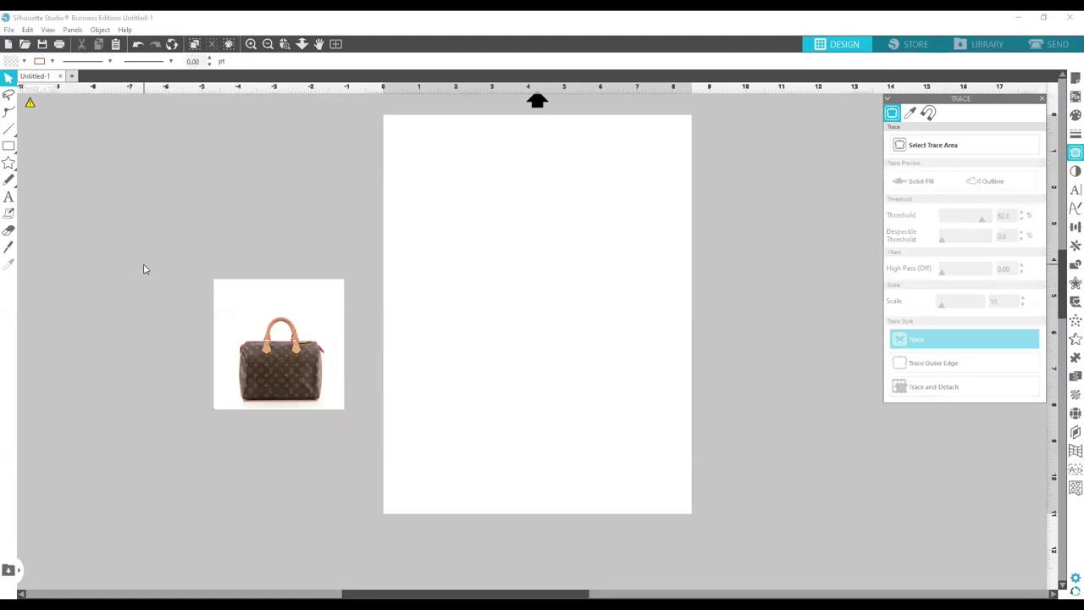
click(234, 310)
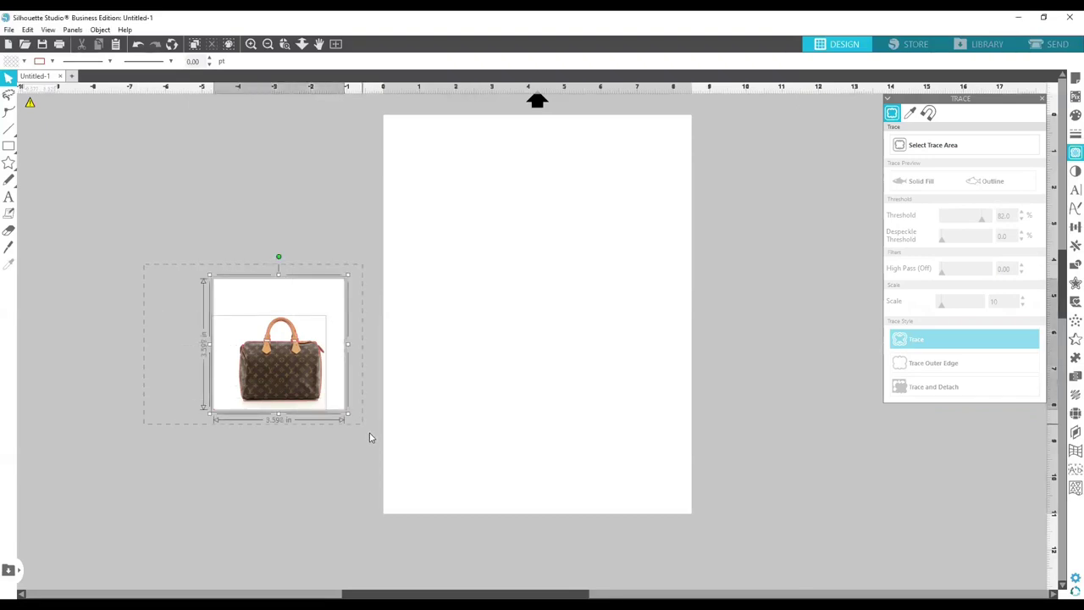
Crop the bag photo with its trace, leaving a 2.327 × 2.311 in bag.
click(100, 30)
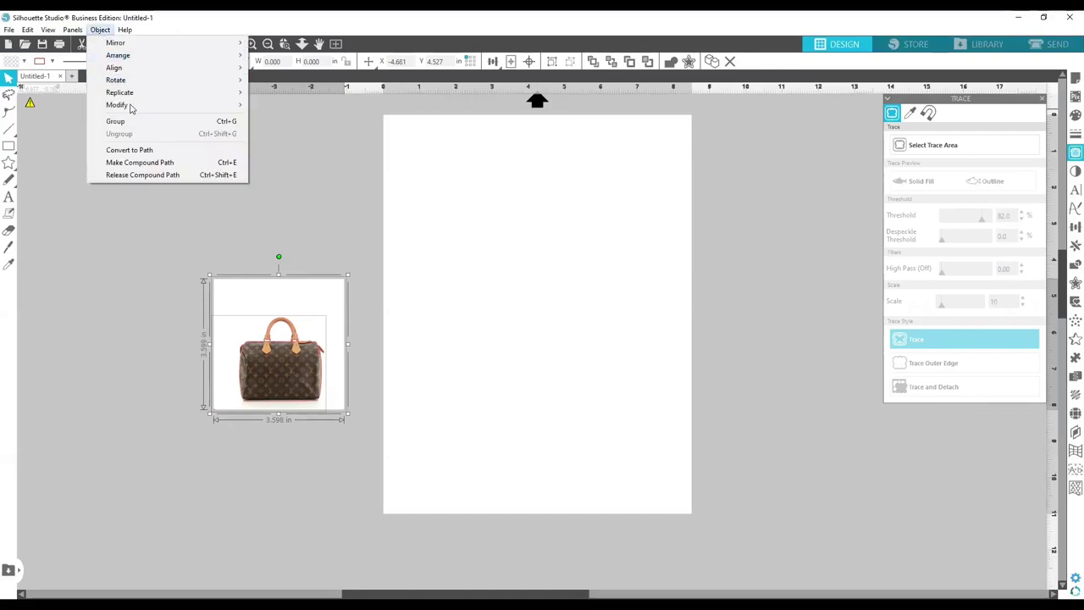
mouse_move(157, 105)
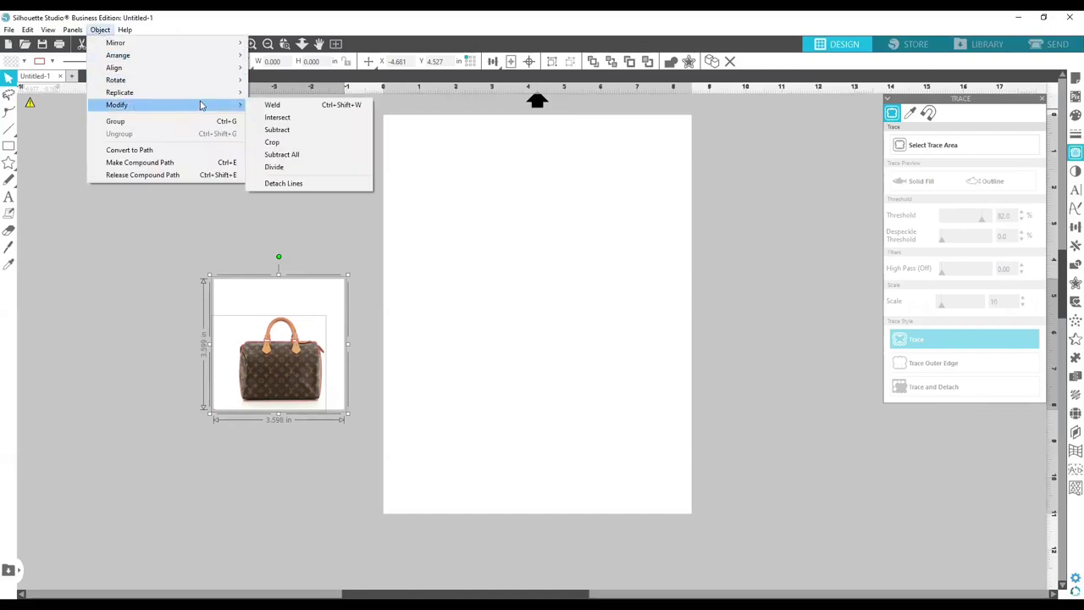
click(282, 143)
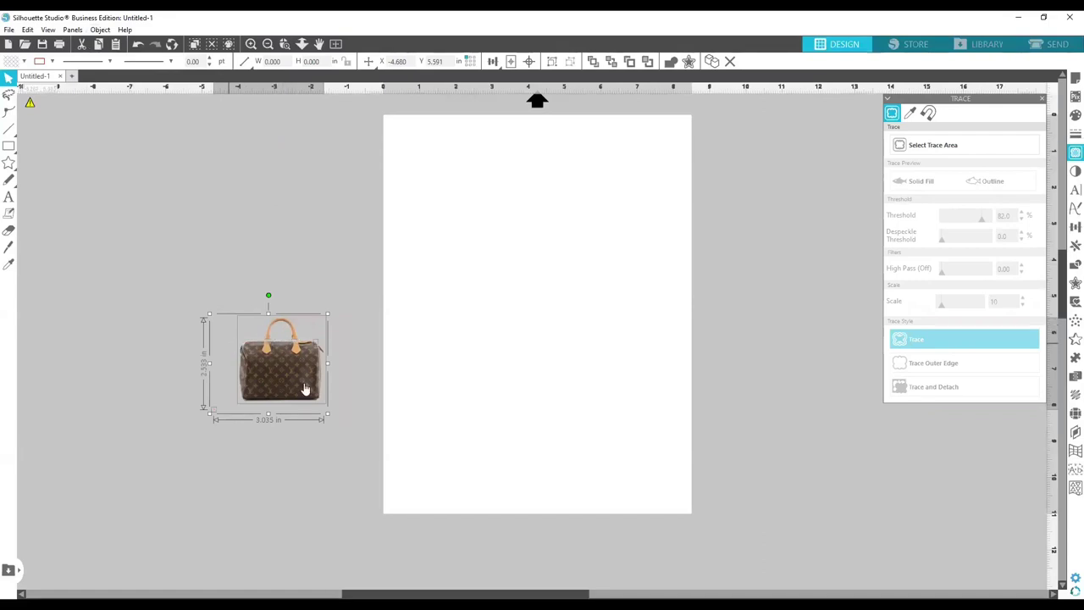
click(237, 463)
click(265, 379)
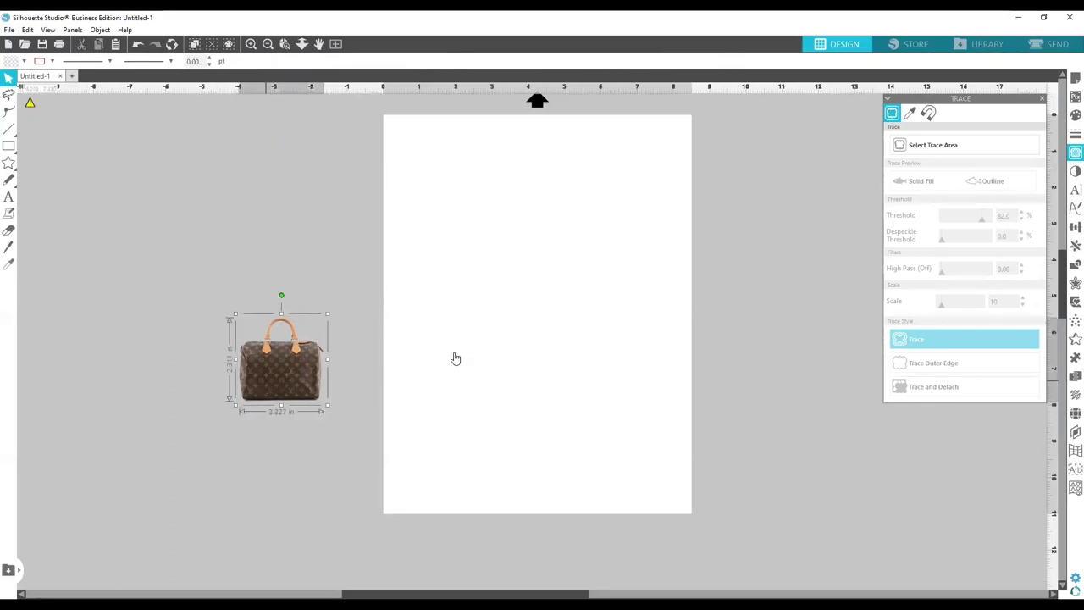
Apply a 0.001 in outward offset around the cropped Speedy bag.
click(1072, 284)
click(916, 128)
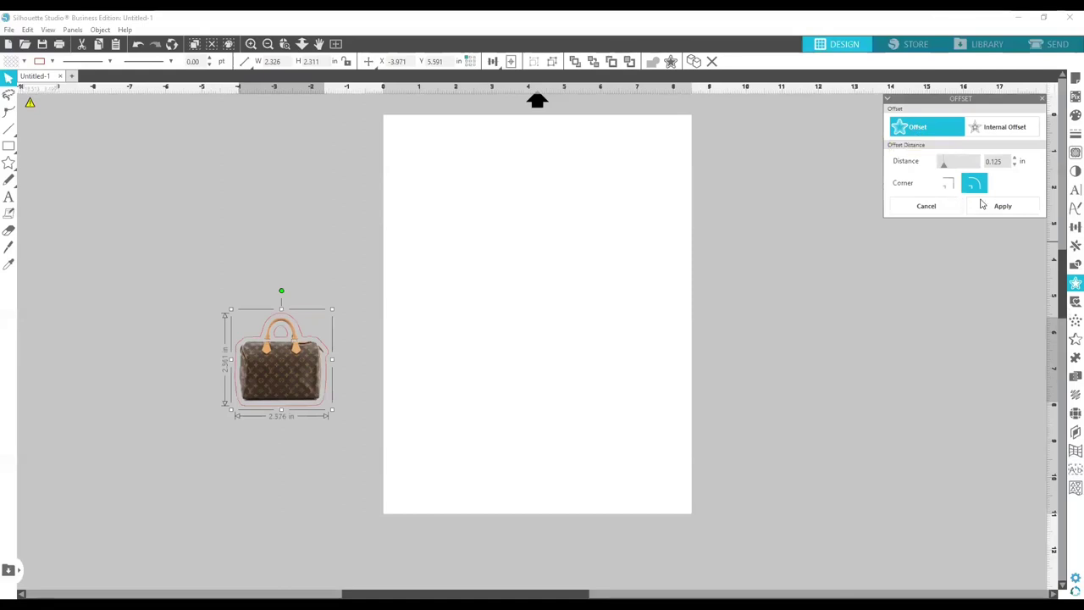
key(BackSpace)
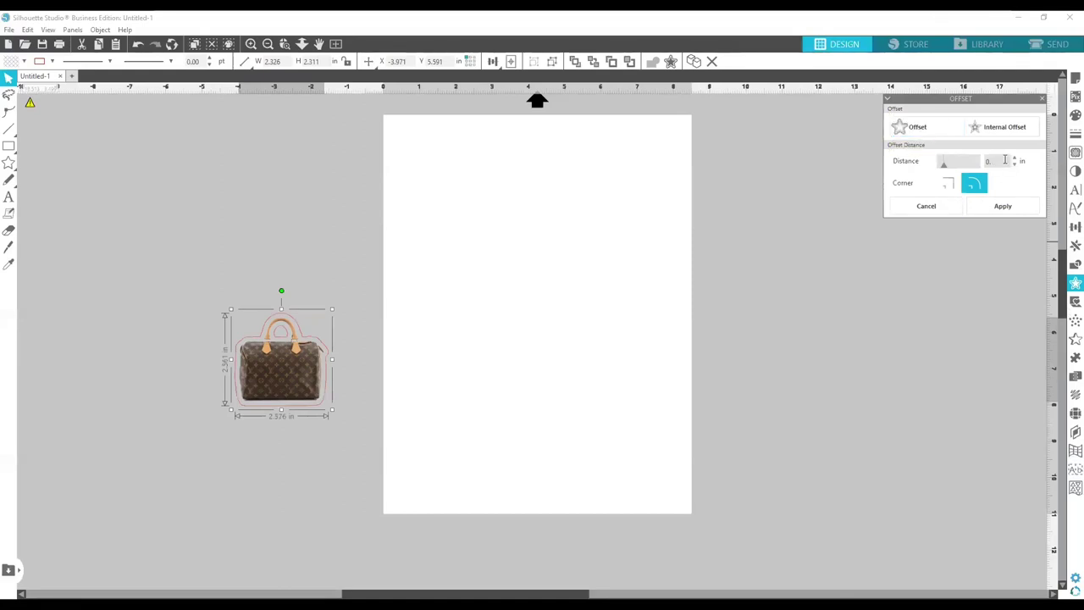
key(BackSpace)
text(01)
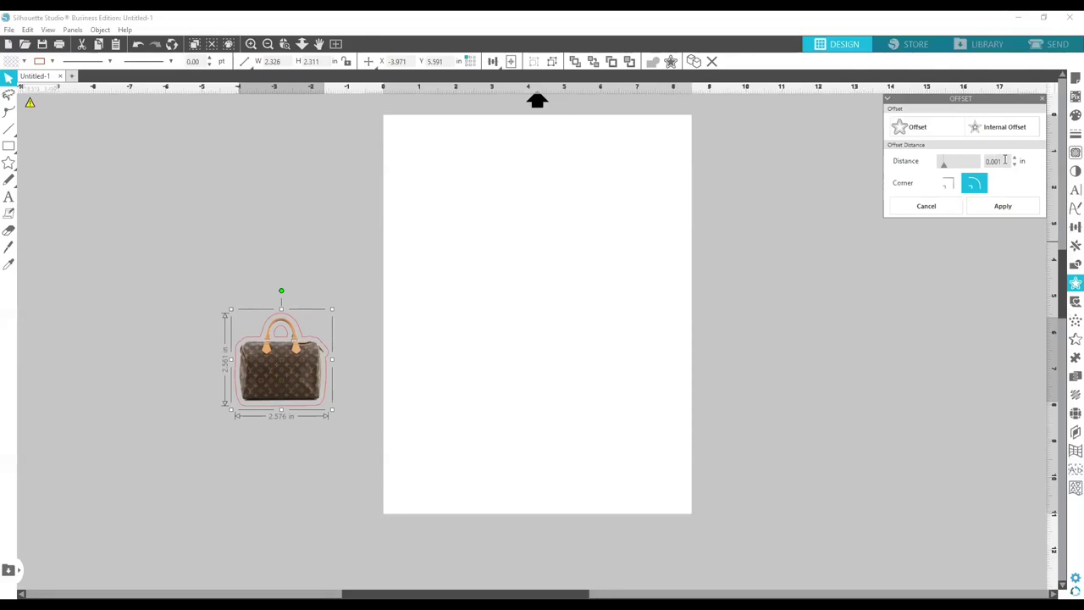
key(Return)
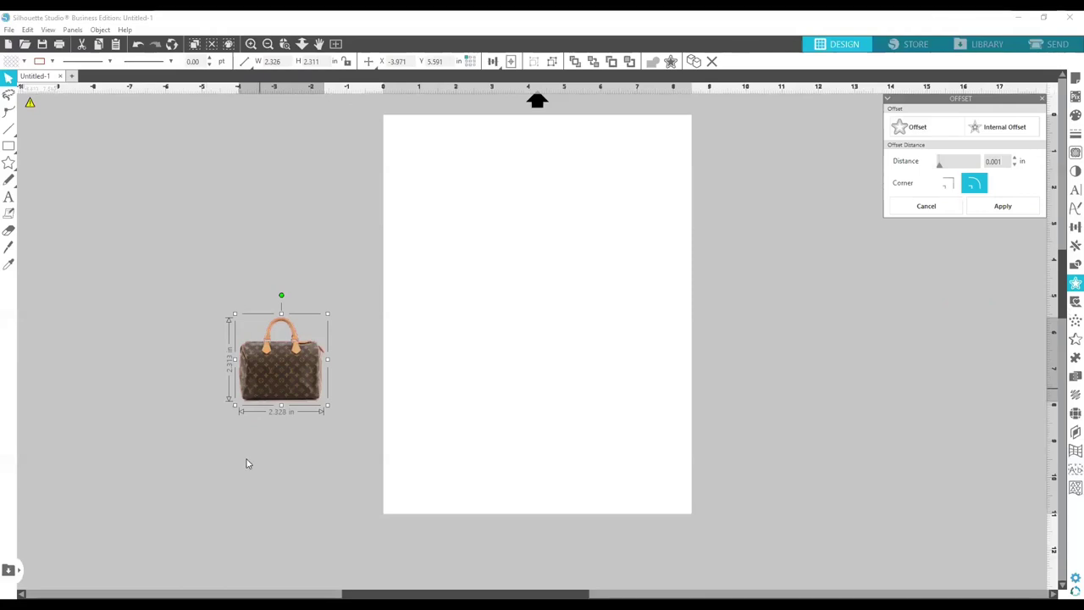
Drag the bag photo off its red outline and release the outline's compound path.
drag(271, 426, 250, 473)
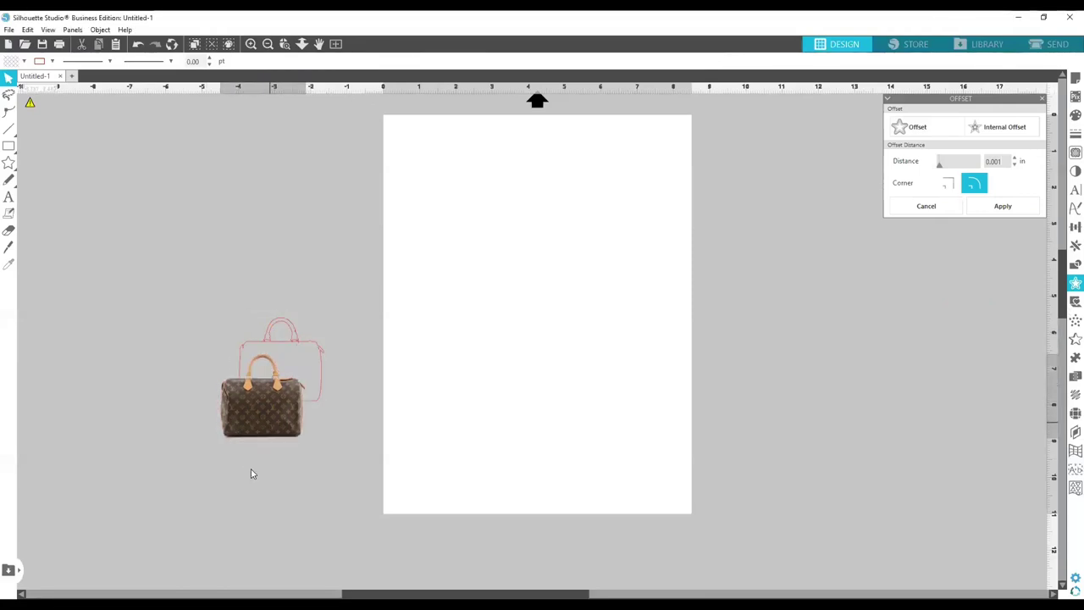
drag(268, 426, 242, 494)
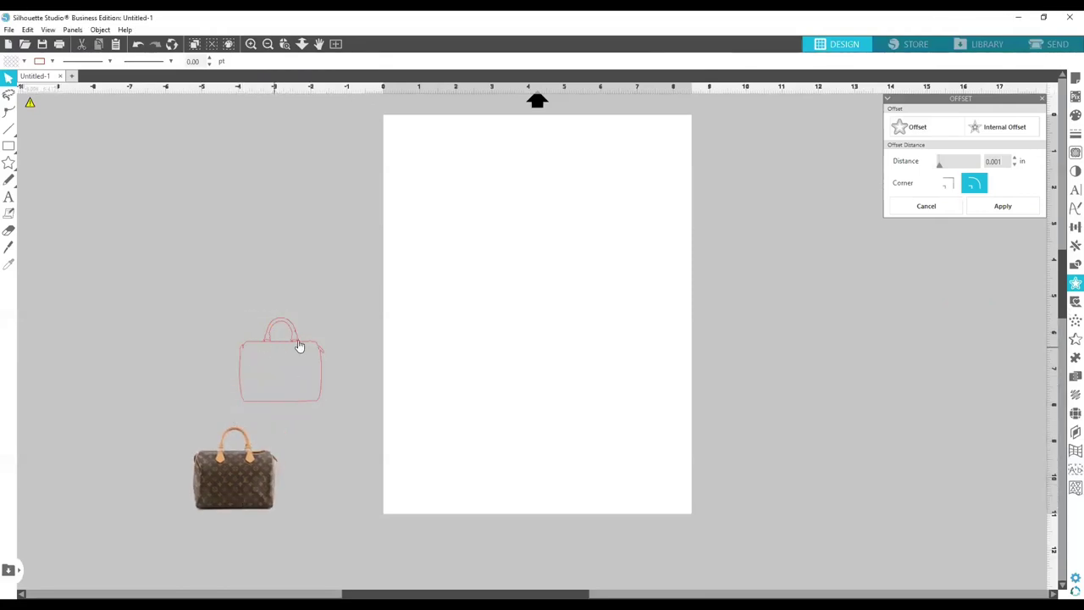
click(168, 406)
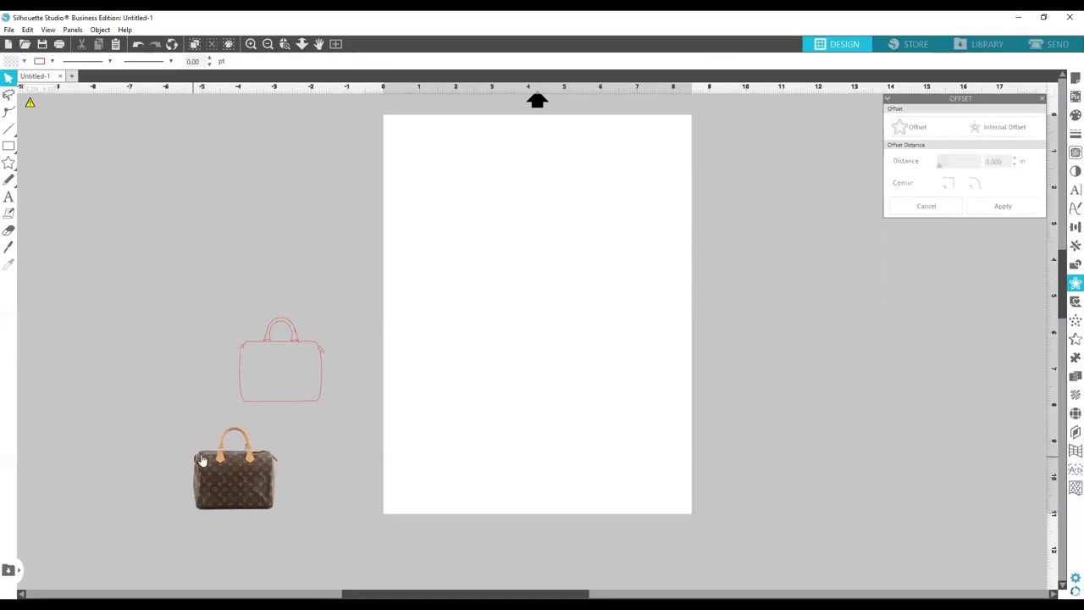
click(271, 348)
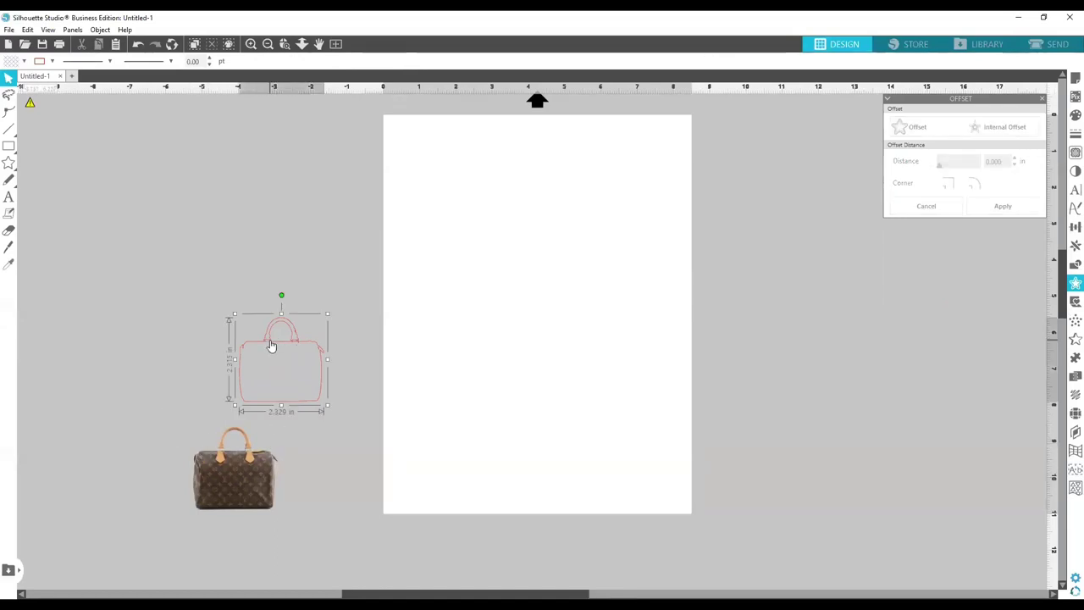
right_click(270, 347)
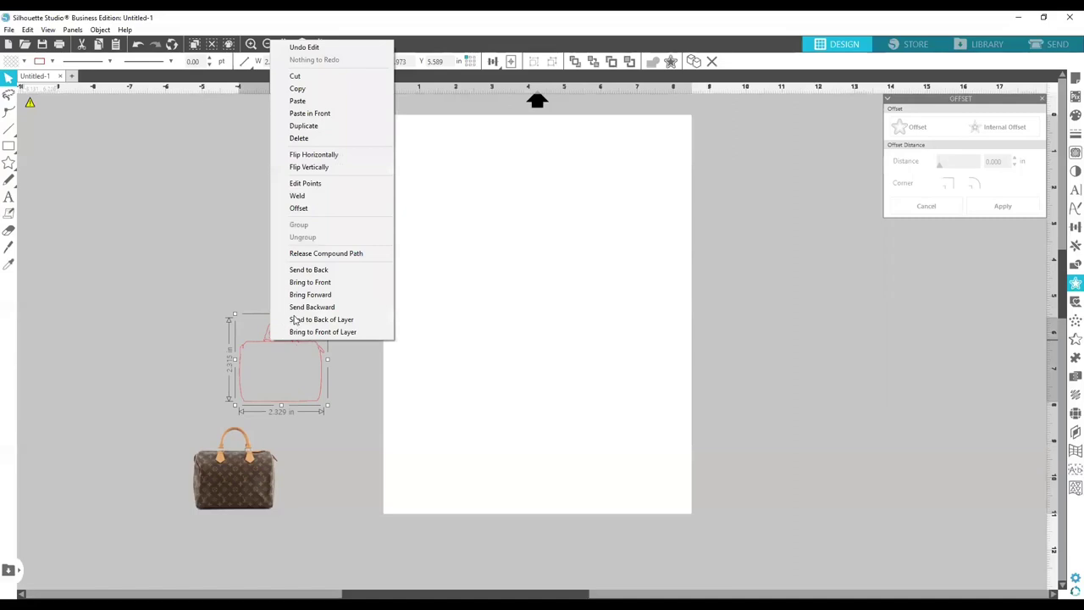
click(307, 254)
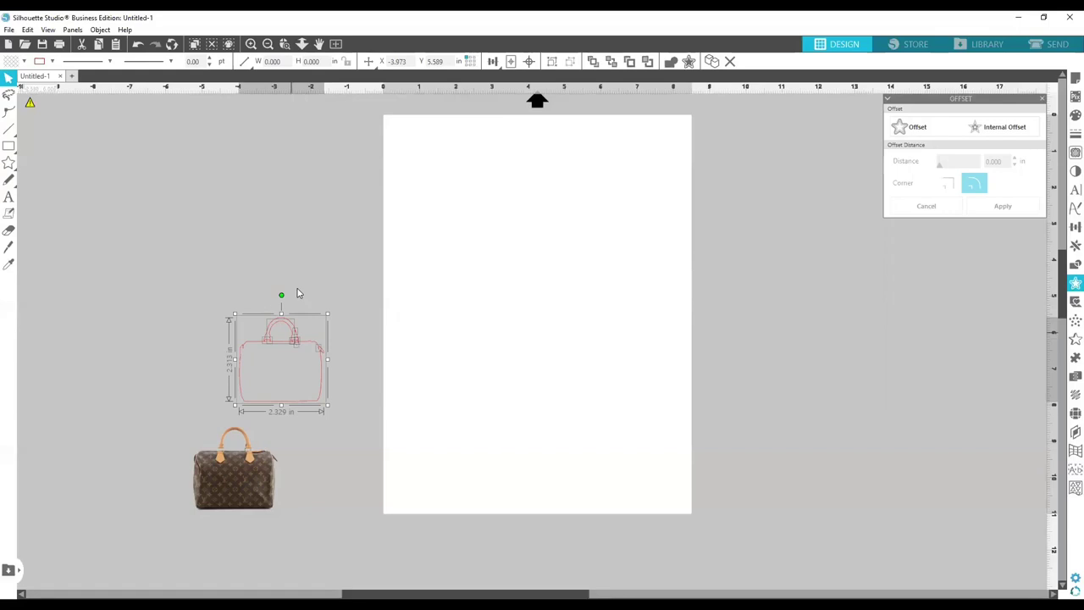
Pull the small handle arc off, set it back on the handle, and select the outline.
click(274, 348)
drag(279, 346, 247, 298)
click(247, 294)
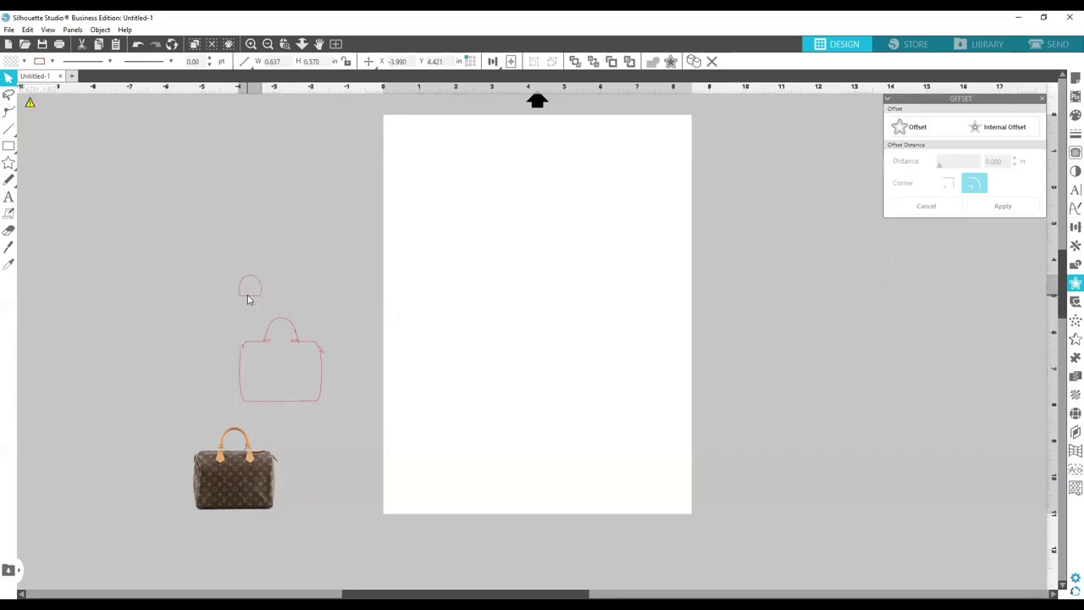
drag(249, 296, 258, 305)
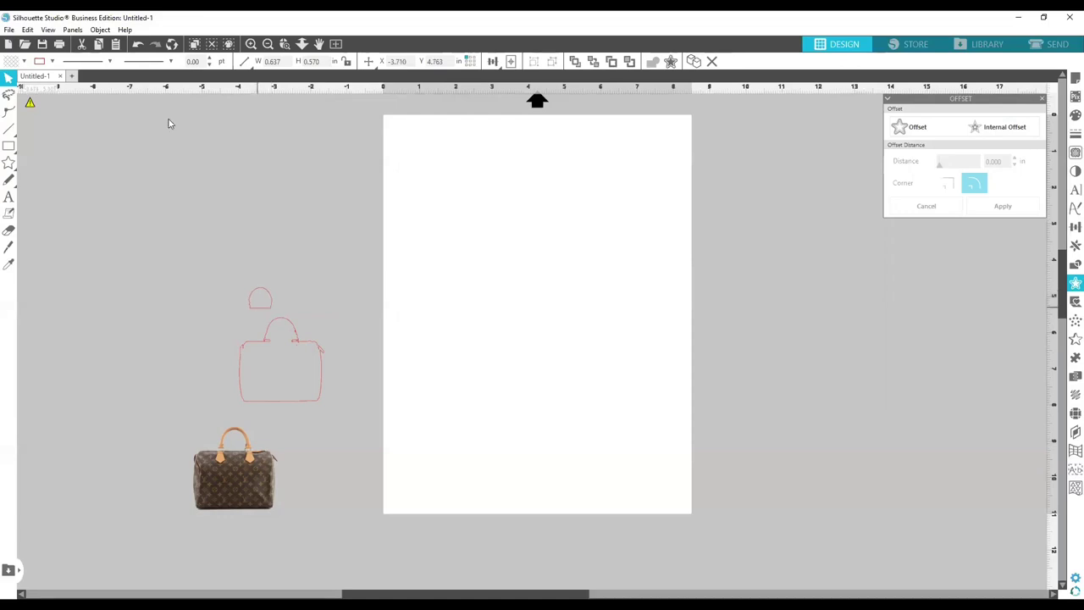
click(137, 43)
drag(255, 306, 278, 340)
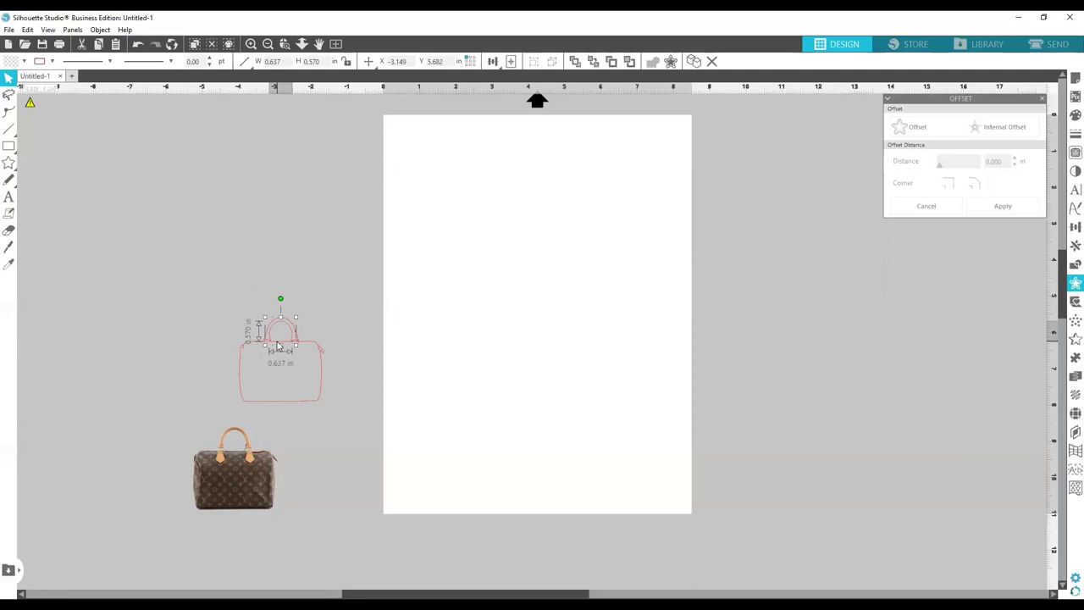
click(264, 408)
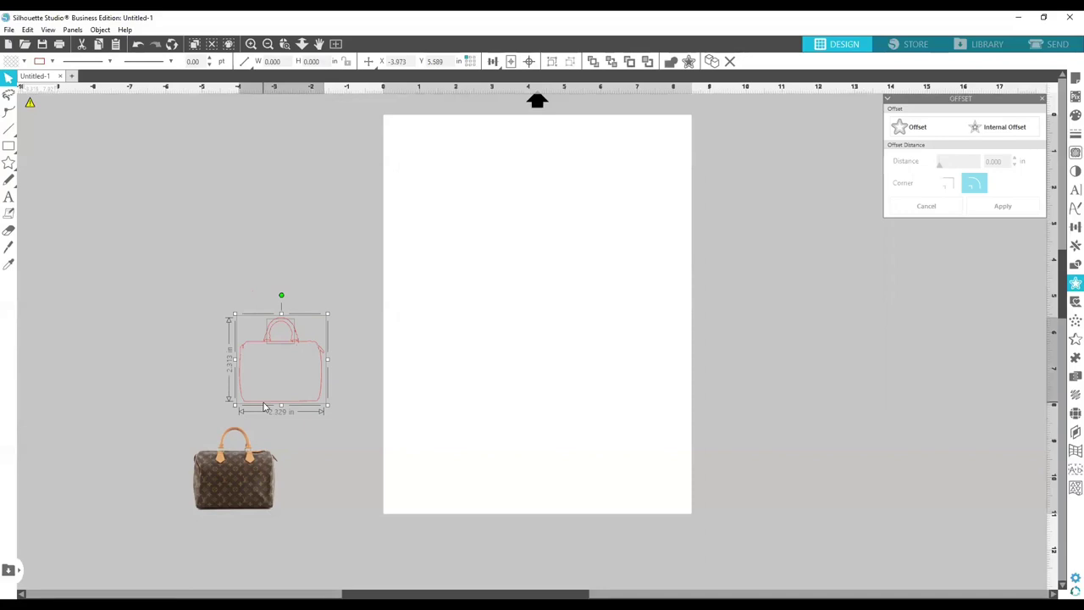
Group the bag outline, move it up-left, and delete the stray small red pieces.
right_click(264, 405)
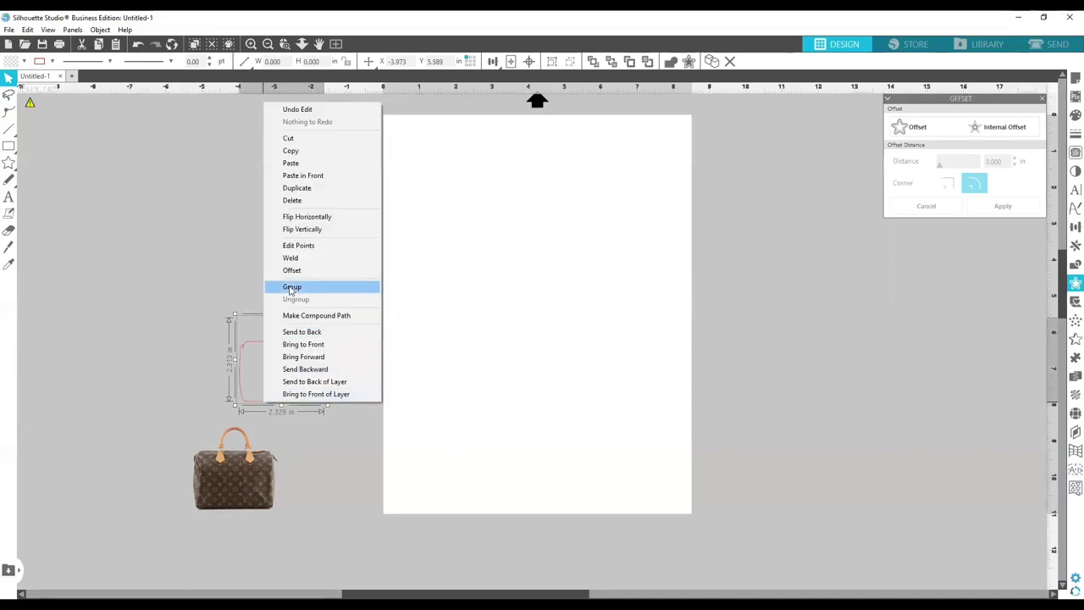
click(292, 287)
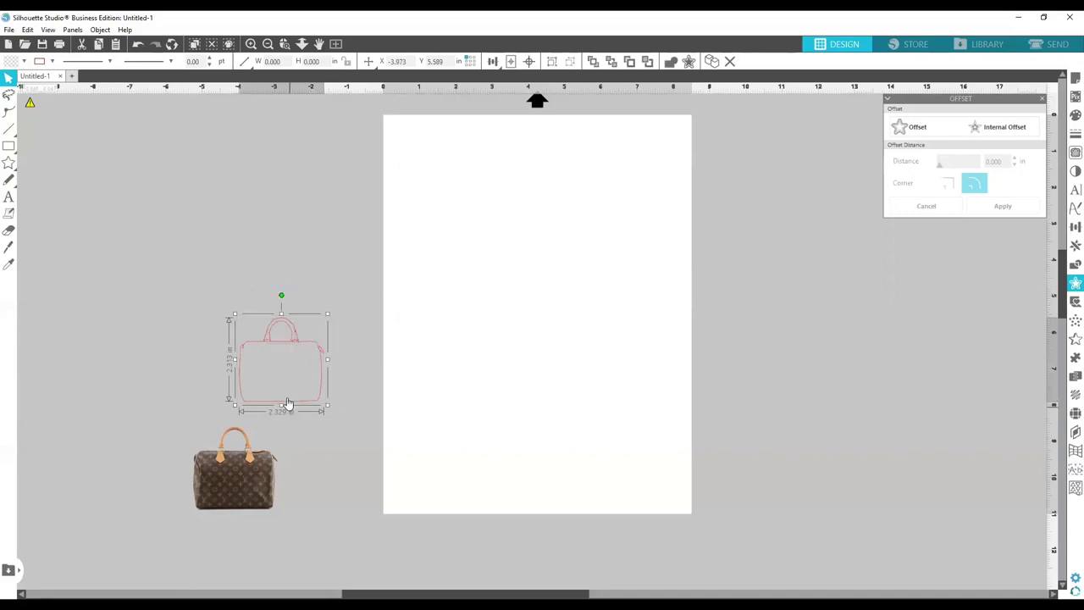
drag(288, 373, 155, 249)
drag(206, 309, 389, 416)
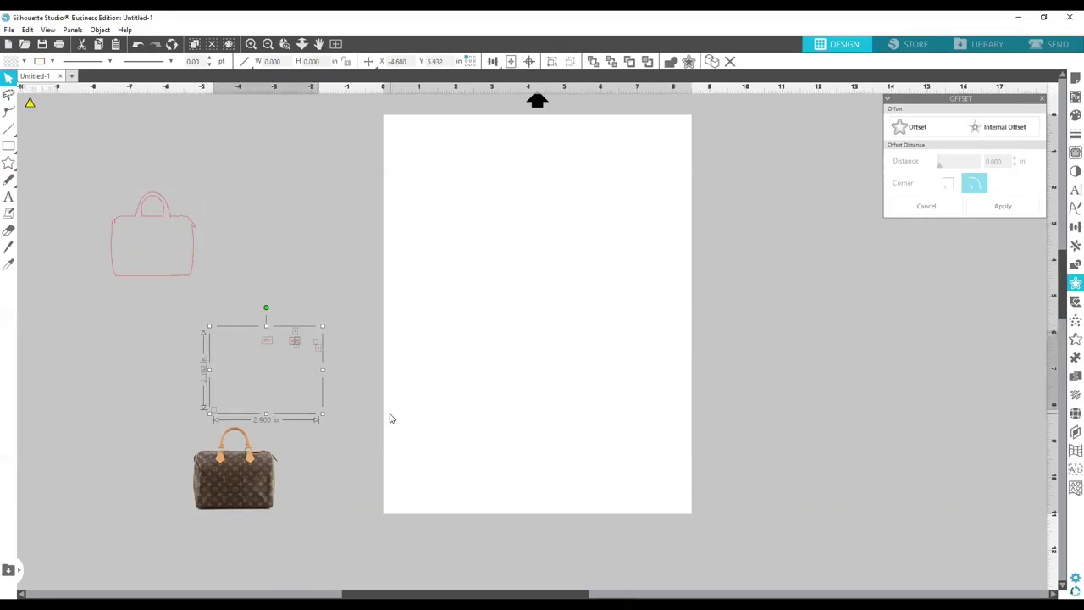
key(Delete)
click(232, 479)
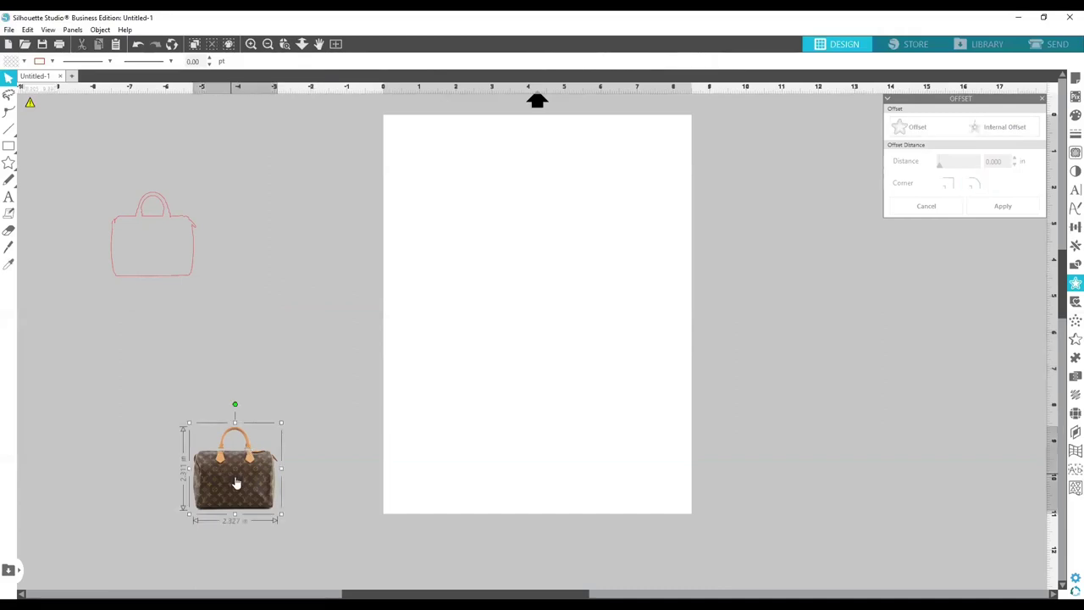
click(151, 279)
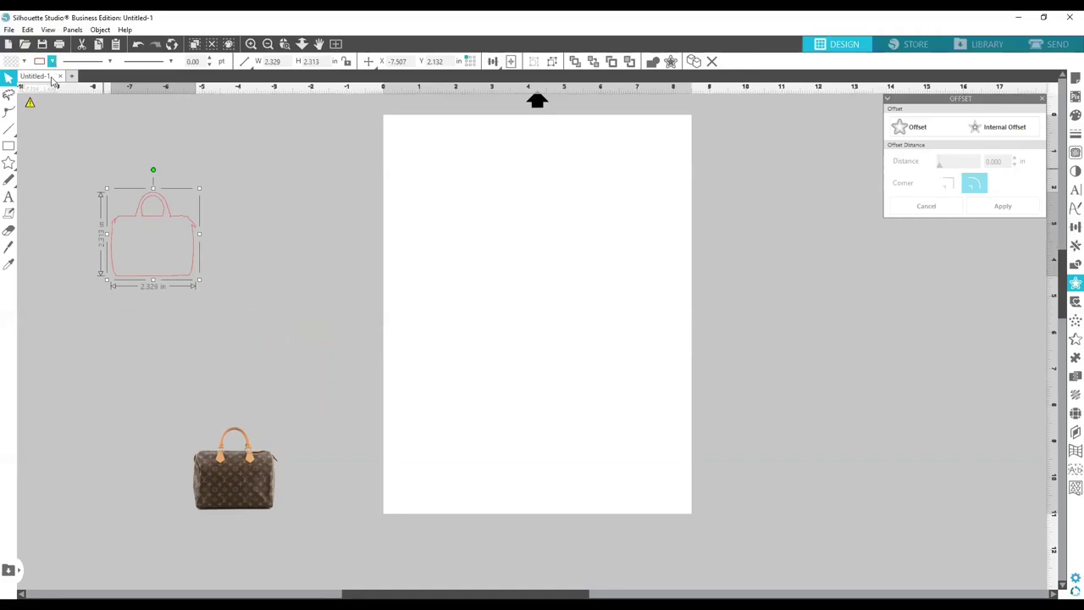
Give the bag photo a 0.050 in offset border.
click(251, 474)
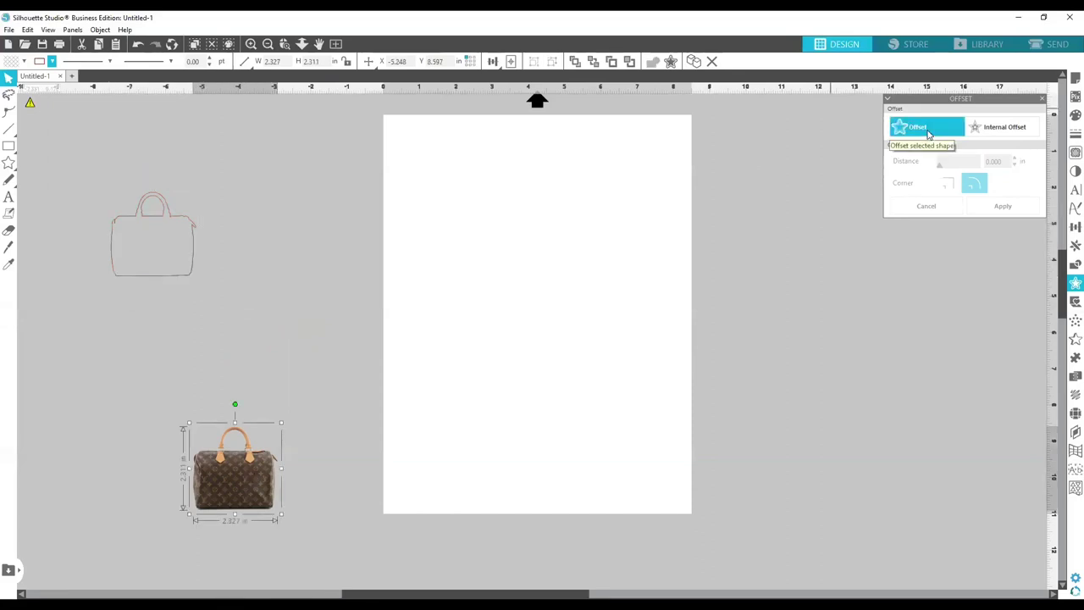
click(928, 132)
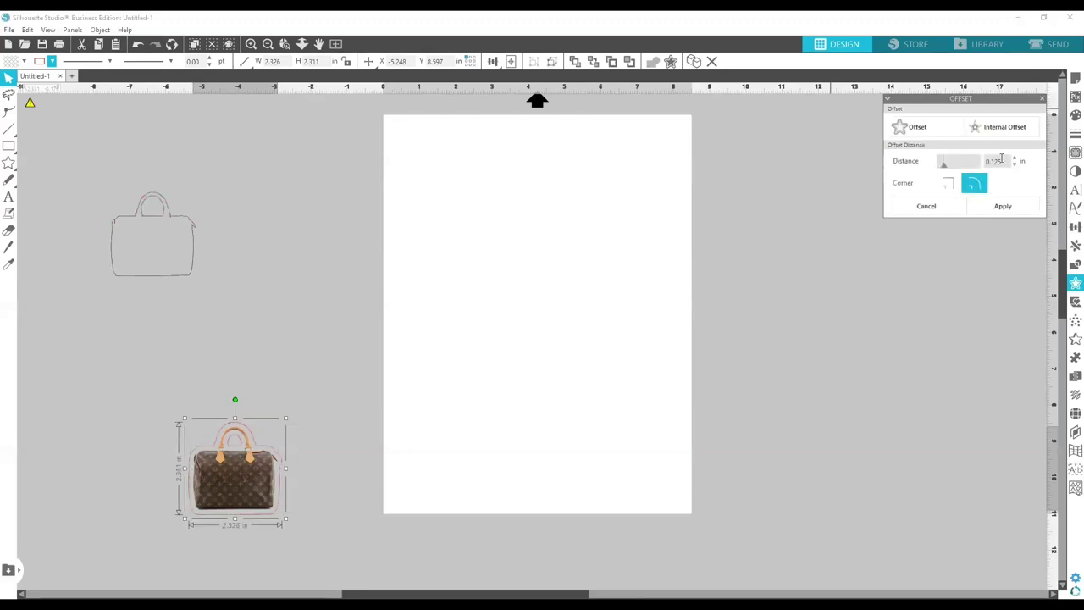
key(BackSpace)
key(BackSpace)
key(BackSpace)
text(050)
key(Return)
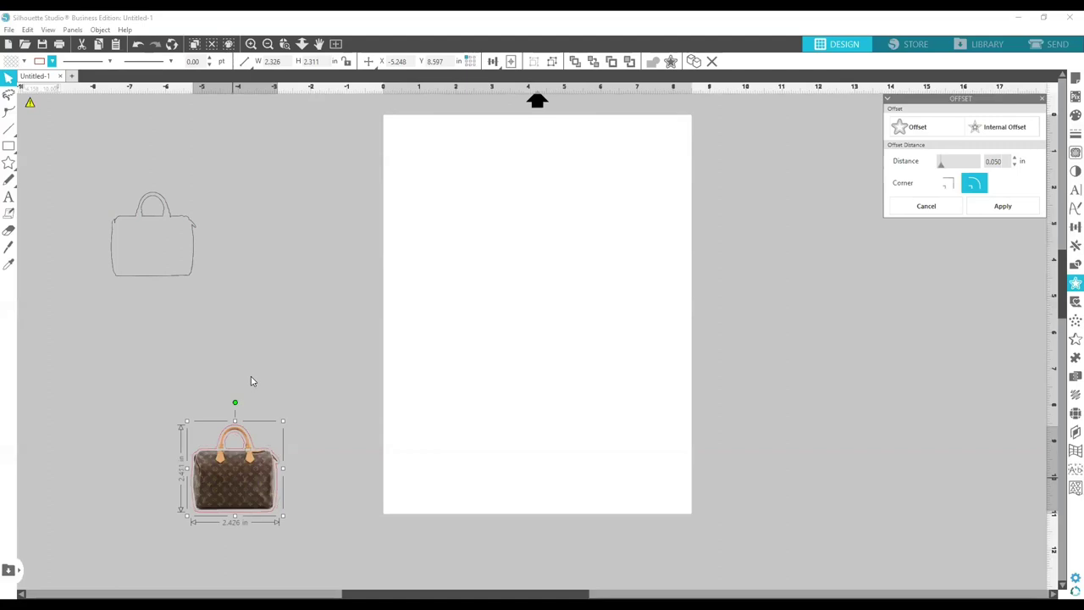
Undo the photo move so it sits back on its grey outline, then deselect it.
drag(235, 465, 266, 302)
click(148, 422)
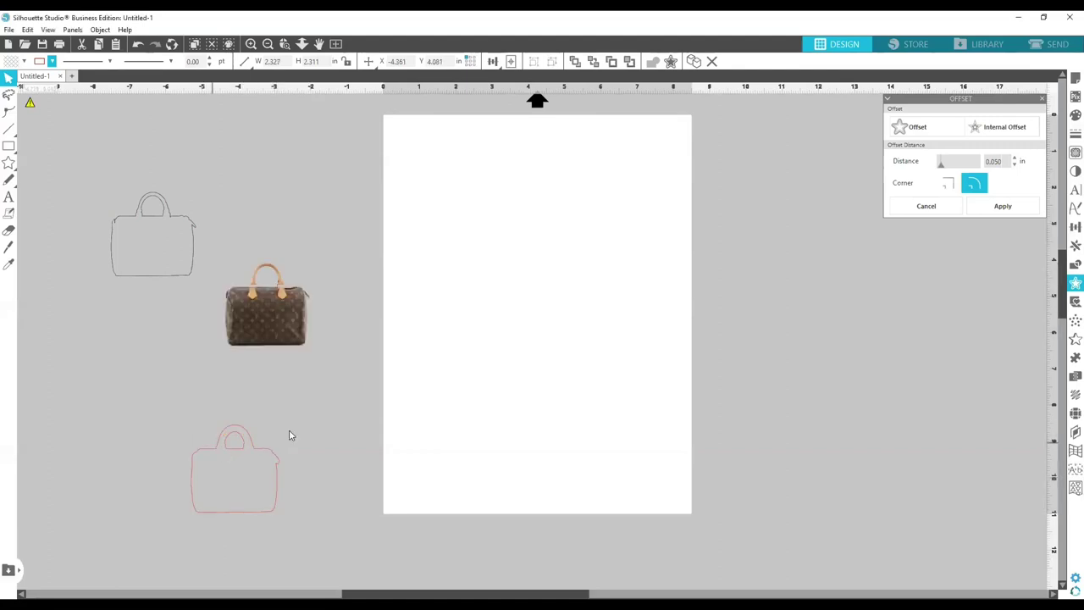
click(226, 499)
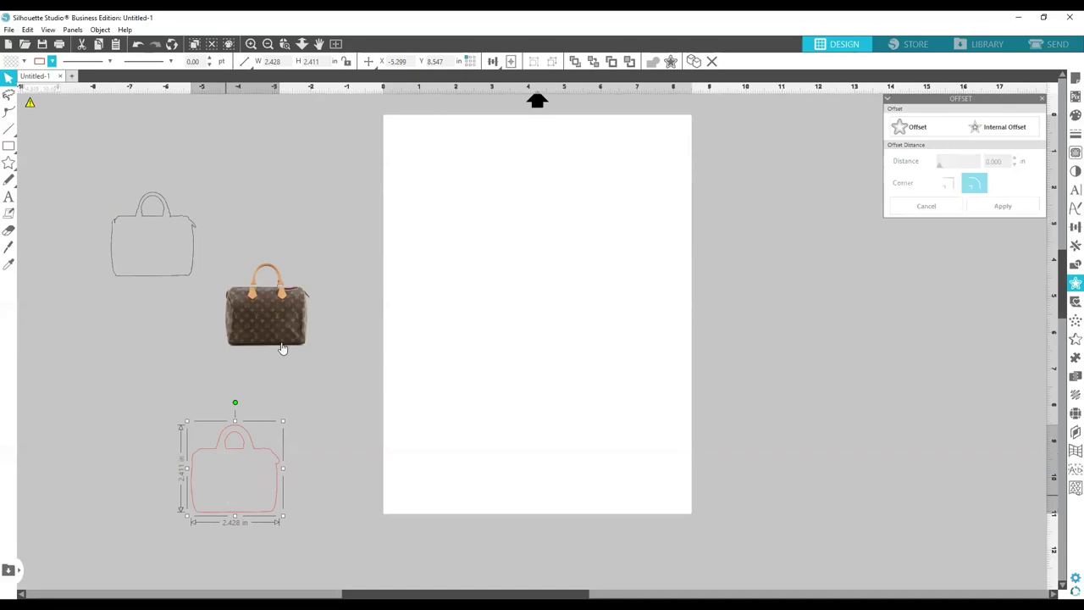
click(140, 241)
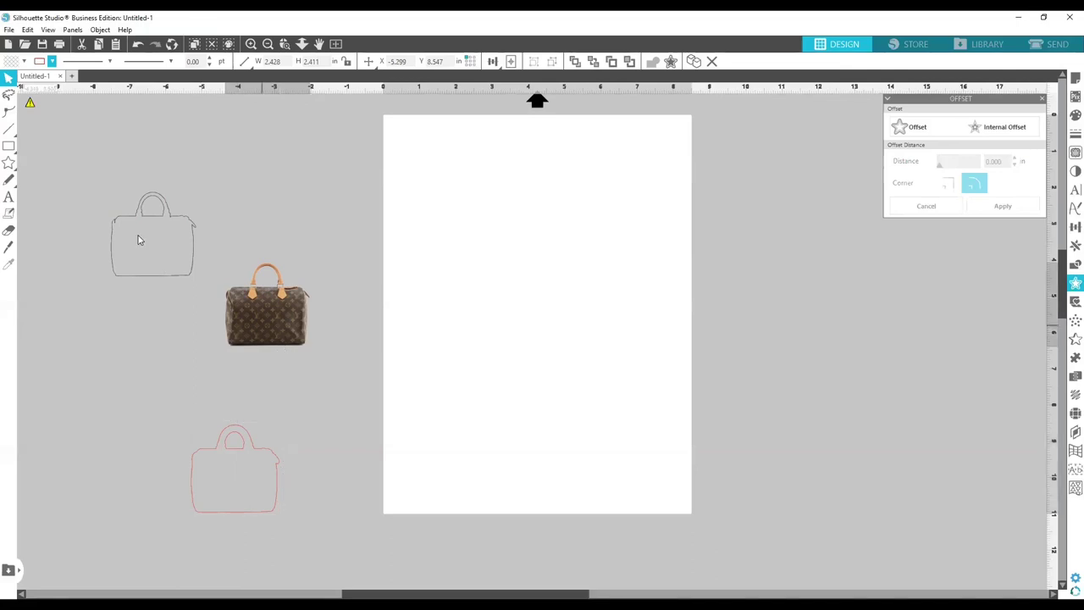
key(ctrl+z)
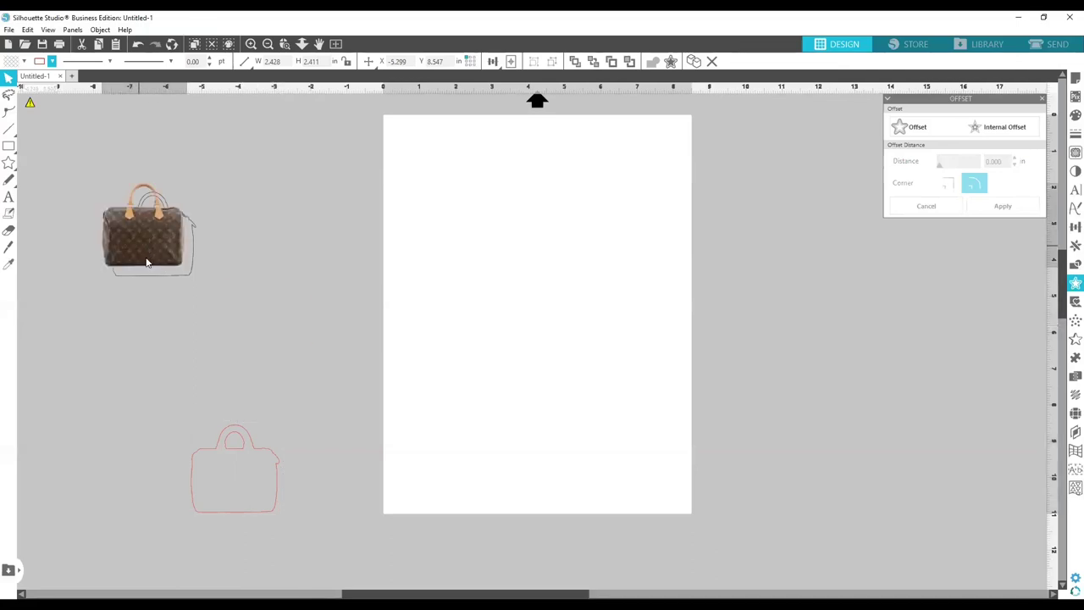
key(ctrl+z)
key(ctrl+z)
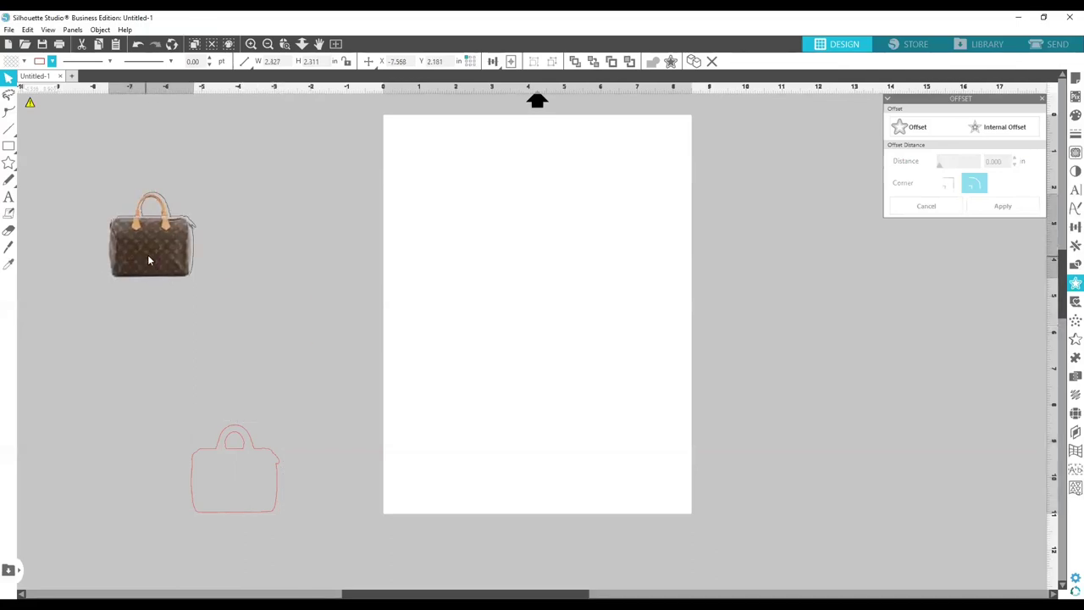
key(ctrl+z)
click(91, 183)
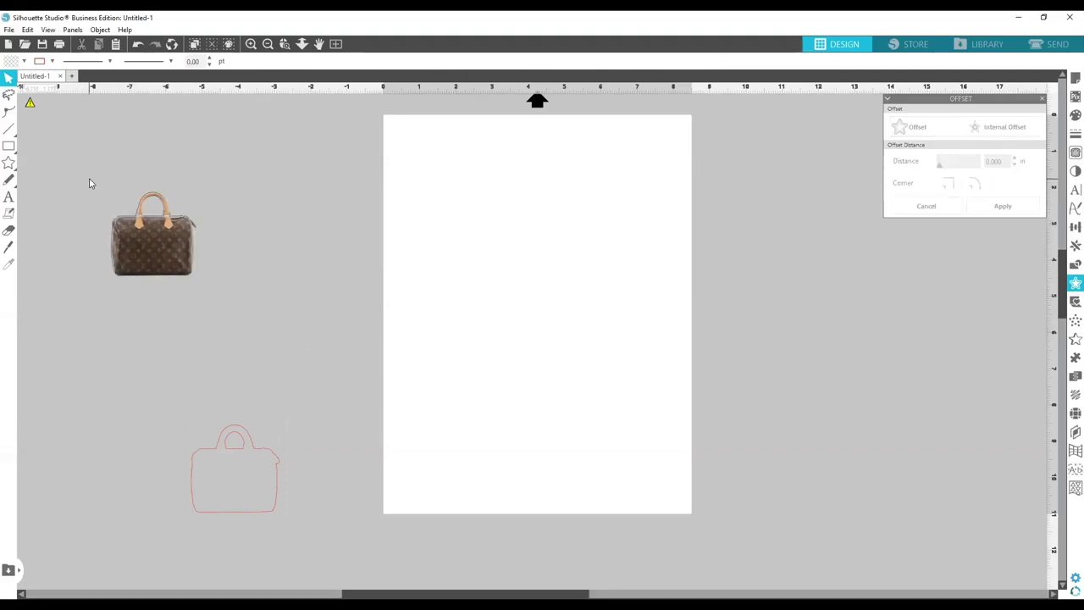
Align the bag photo and outline to middle, group them, and place them on the red outline.
drag(90, 179, 213, 305)
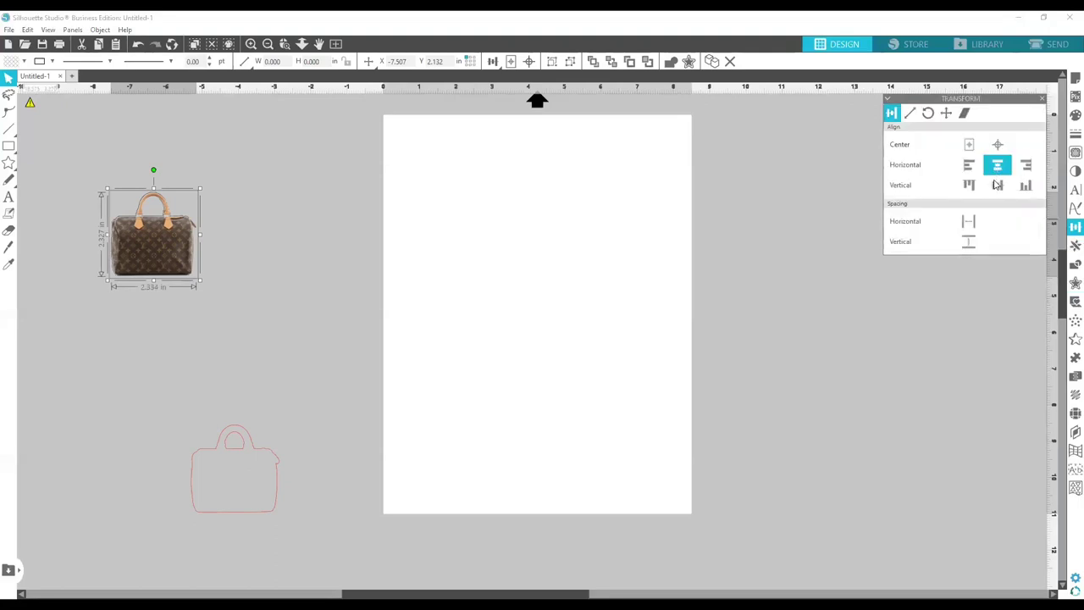
click(997, 185)
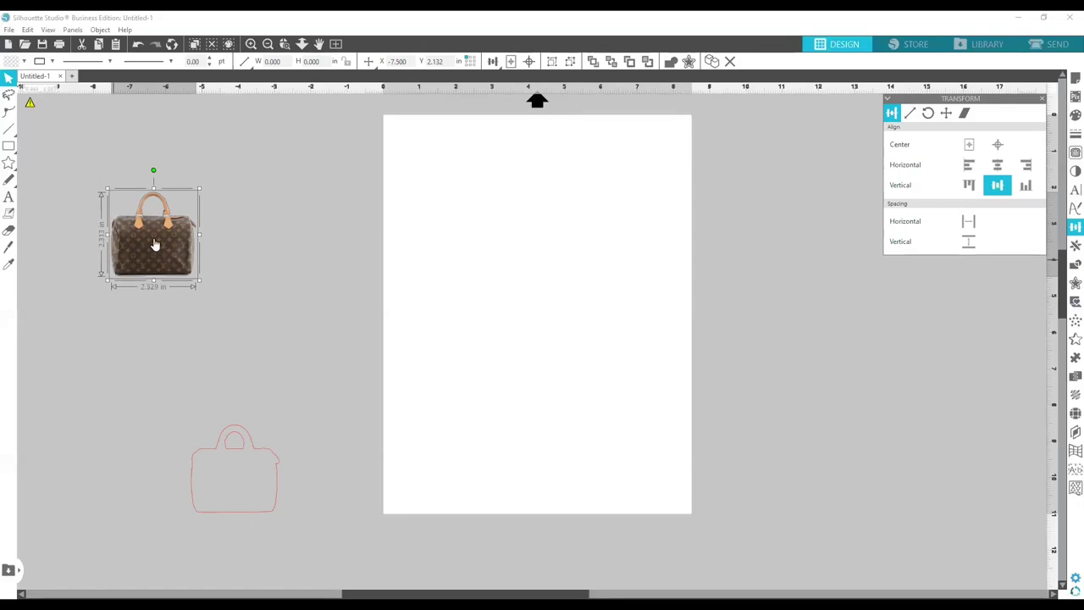
right_click(166, 268)
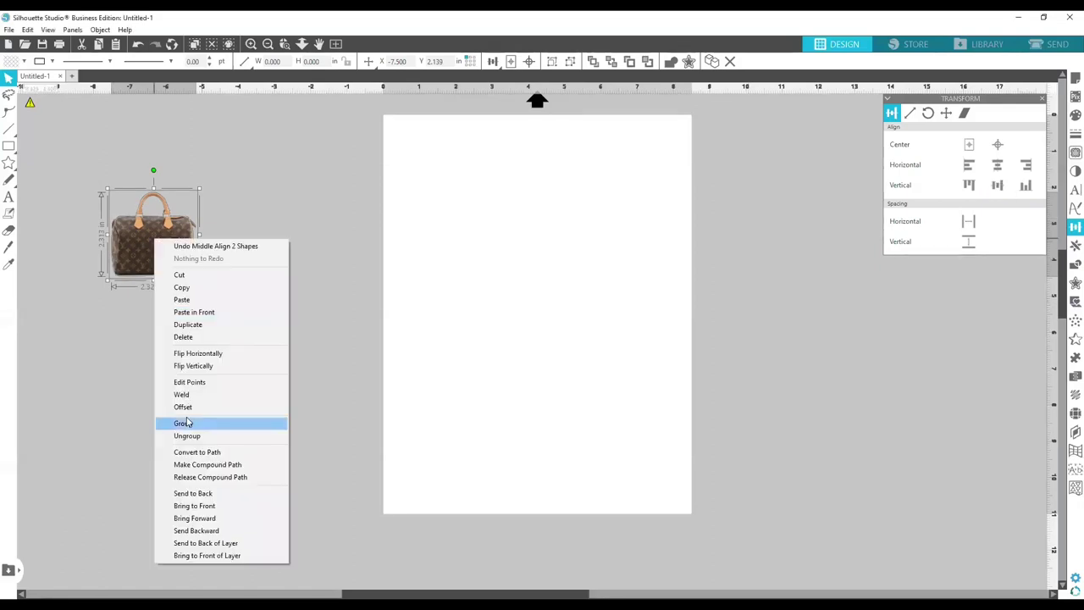
click(188, 422)
click(151, 247)
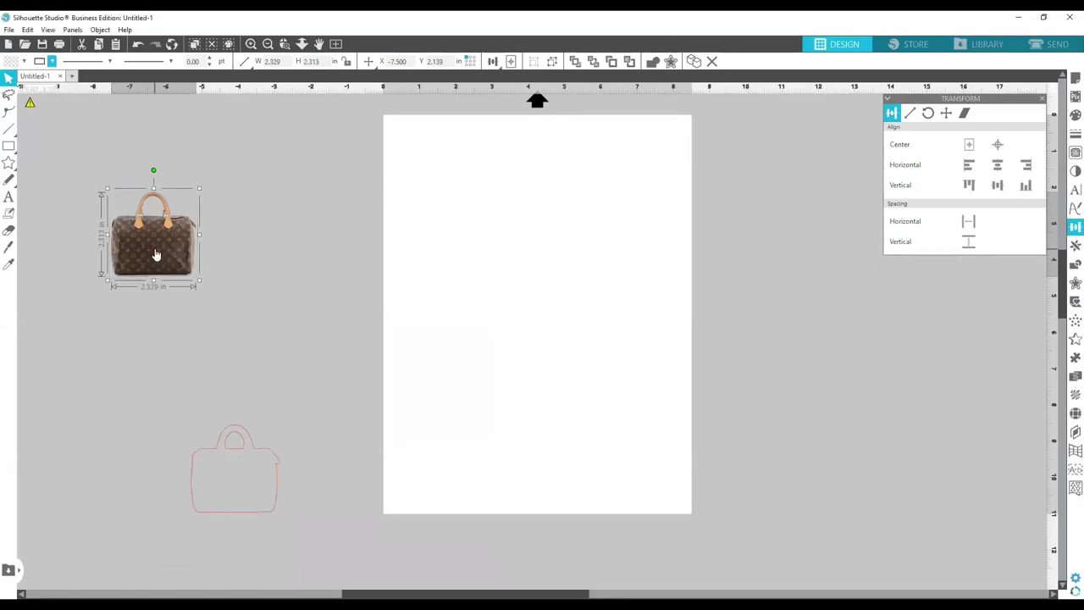
drag(156, 244, 237, 474)
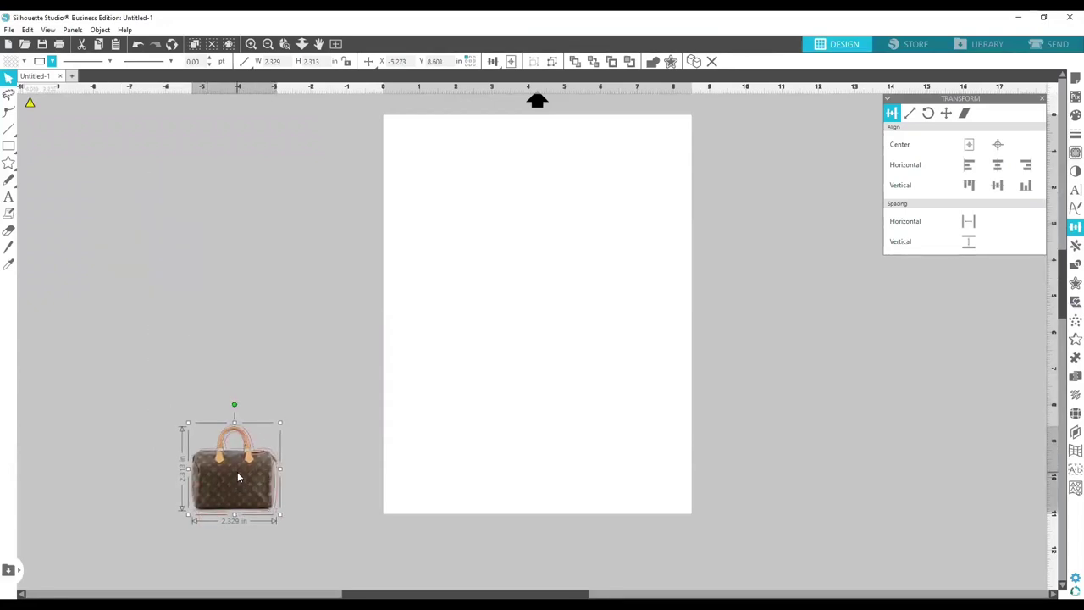
drag(238, 475, 239, 477)
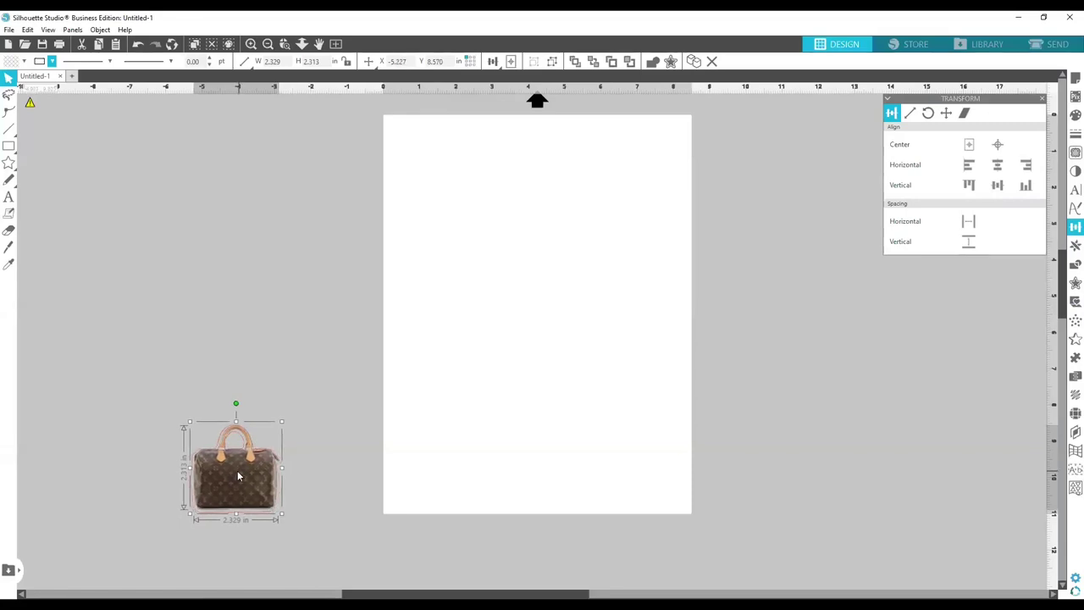
click(155, 396)
Enlarge the bag and cut line to 6.023 × 5.982 in and centre them on the page.
drag(155, 396, 311, 531)
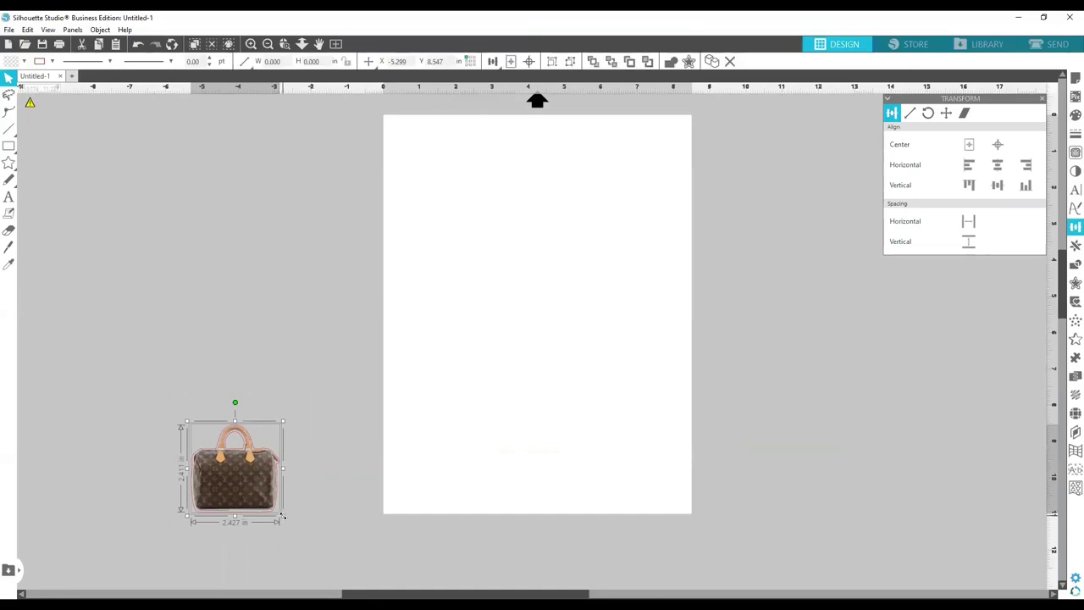
drag(282, 515, 505, 542)
drag(288, 559, 295, 312)
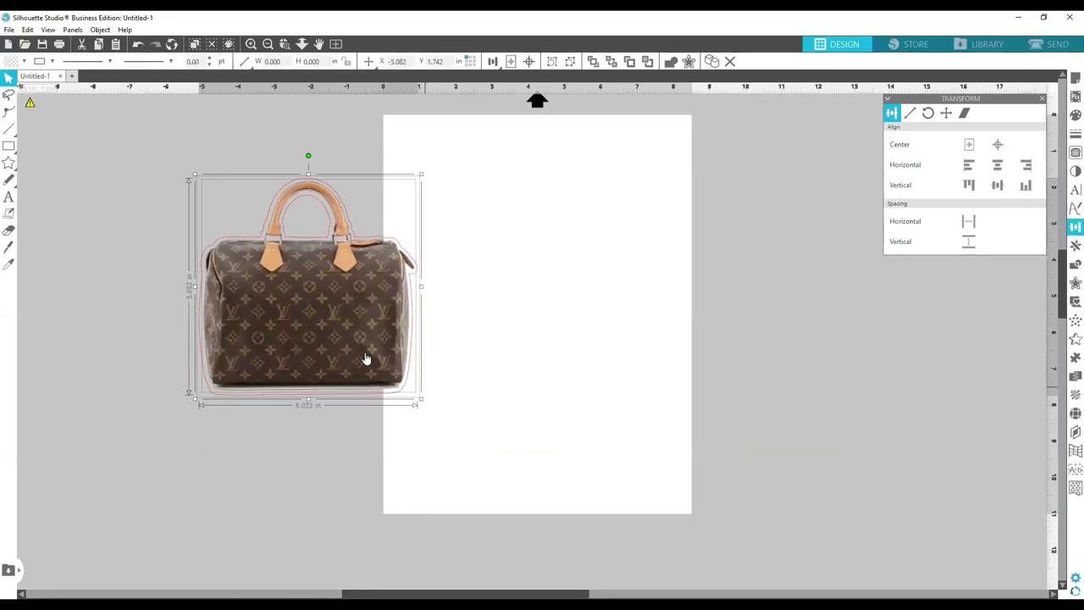
drag(333, 329, 428, 334)
drag(521, 336, 526, 330)
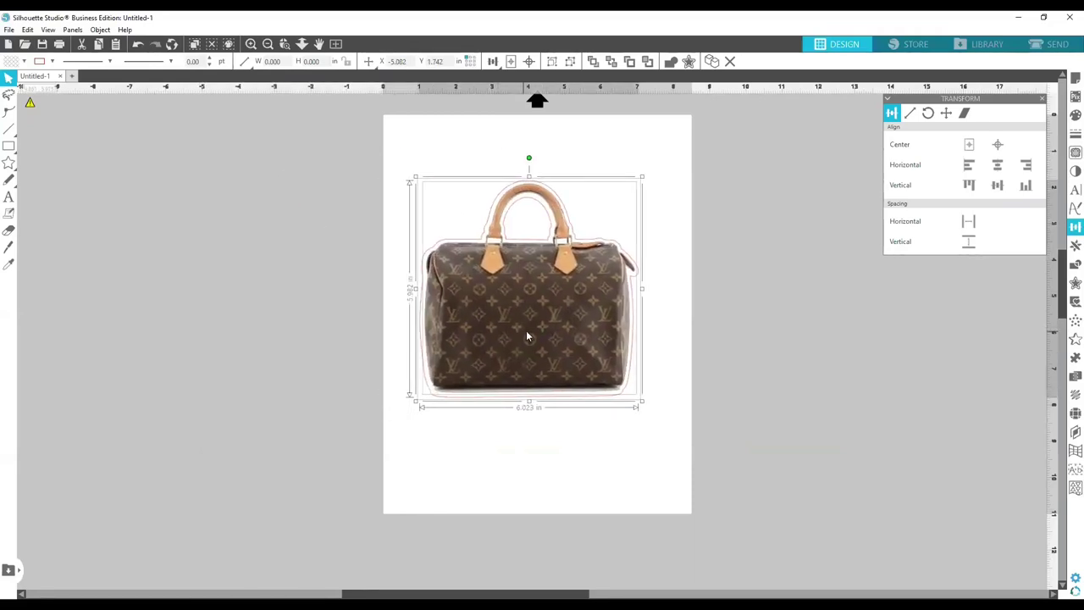
click(474, 501)
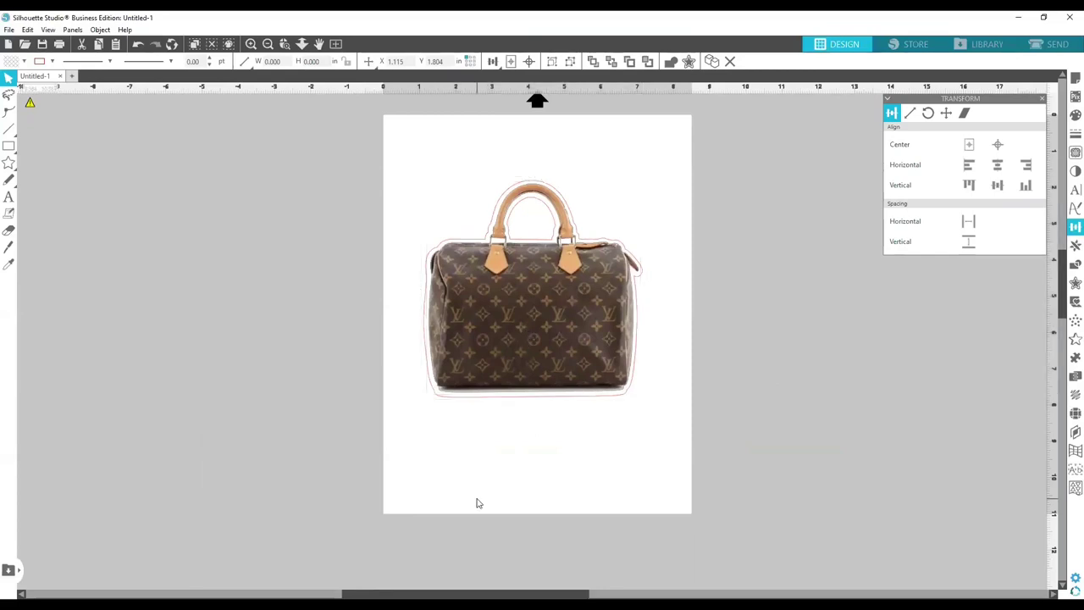
Turn registration marks On in Page Setup.
click(1069, 81)
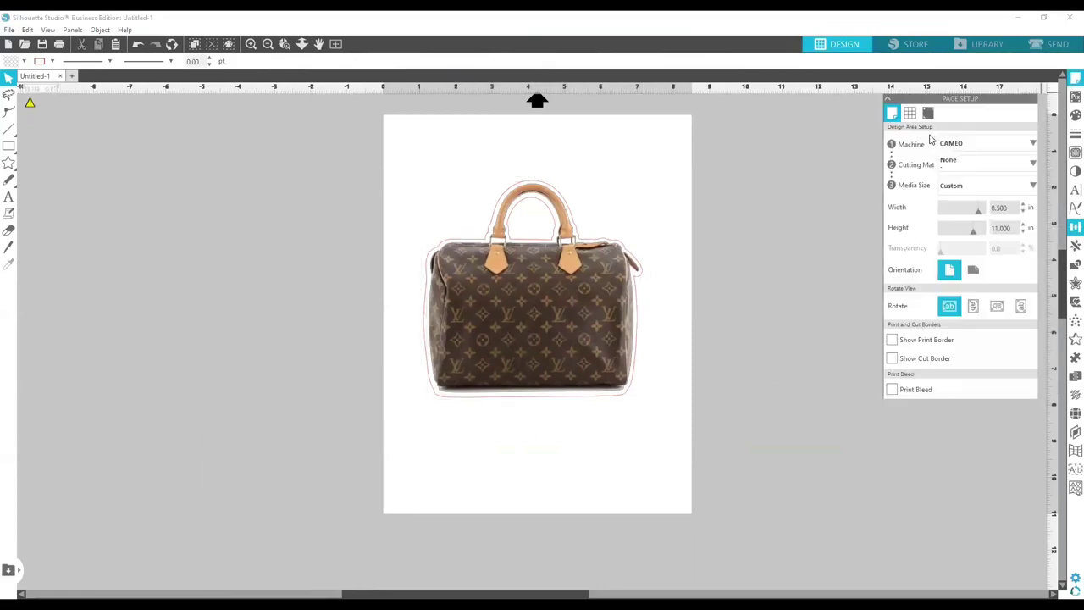
click(927, 114)
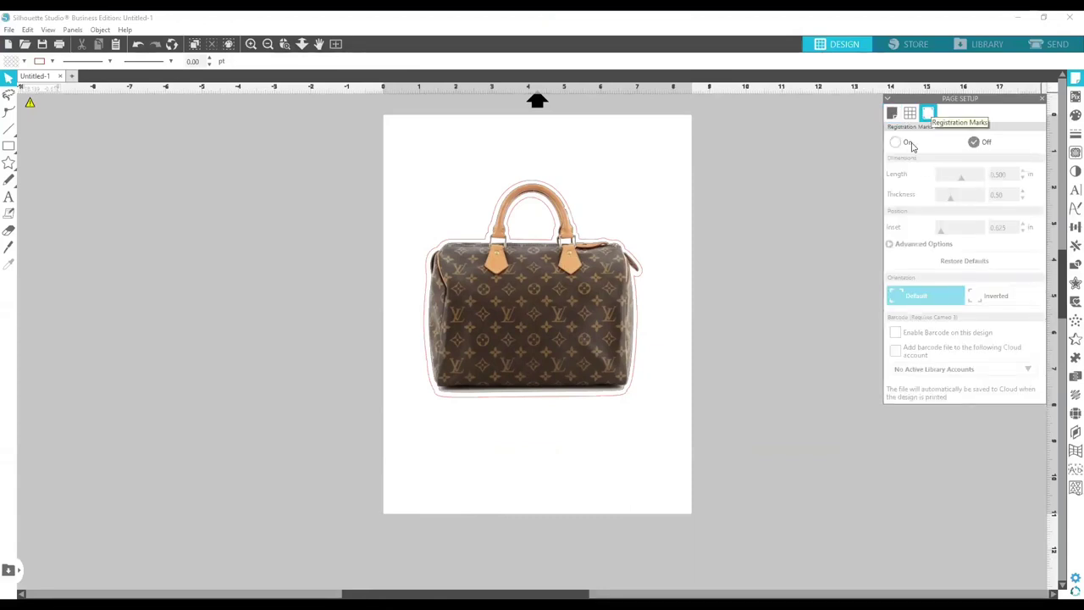
click(900, 143)
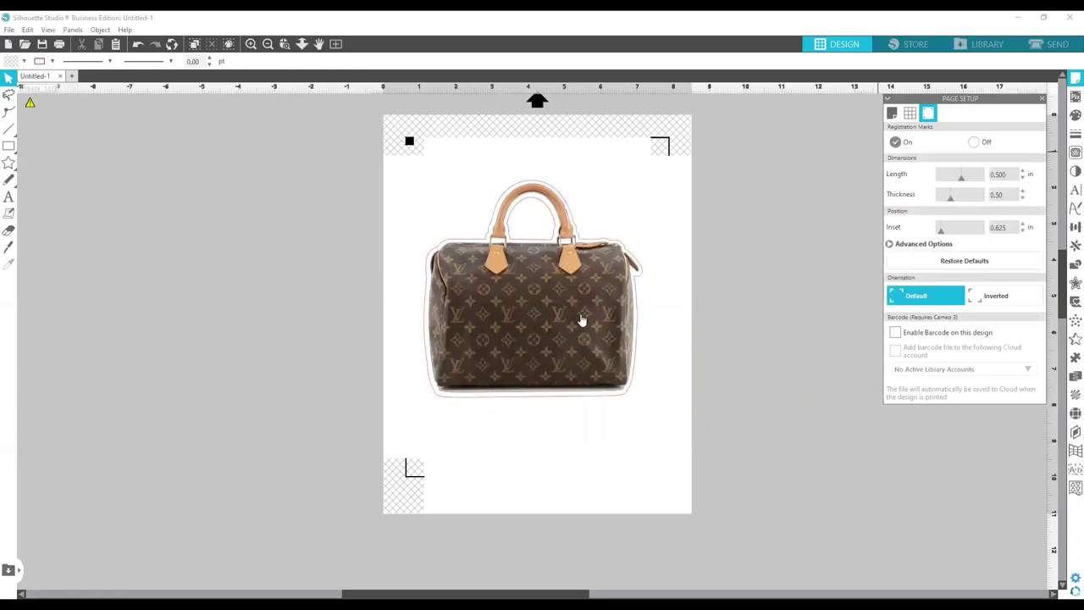
Move the red cut outline to the lower left and put the bag photo back on the page.
drag(527, 367, 194, 359)
mouse_move(471, 261)
mouse_down()
mouse_move(249, 426)
mouse_move(139, 454)
mouse_up()
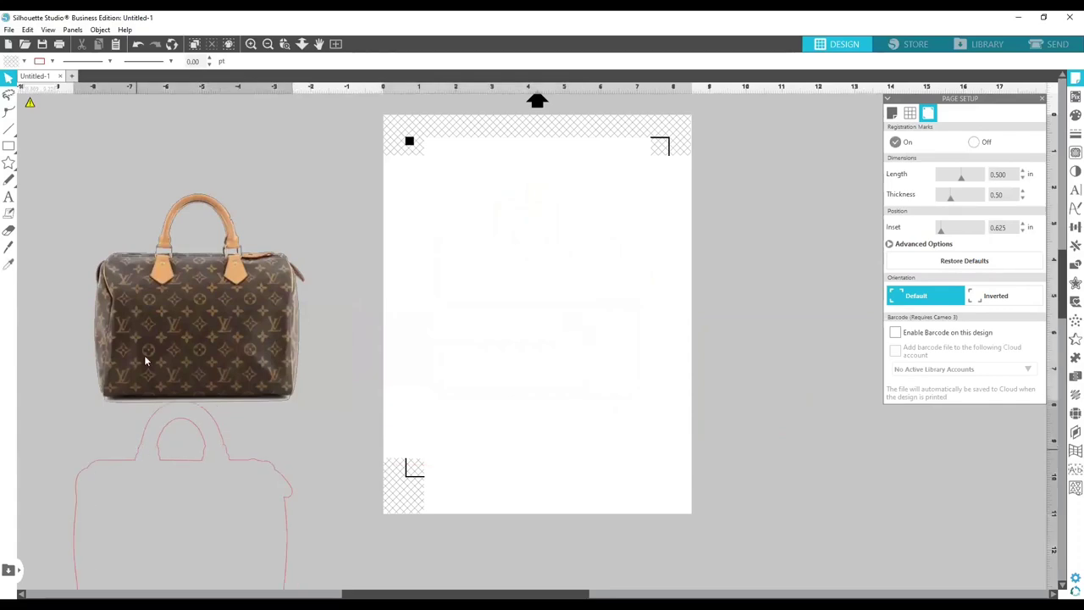
drag(218, 342, 507, 316)
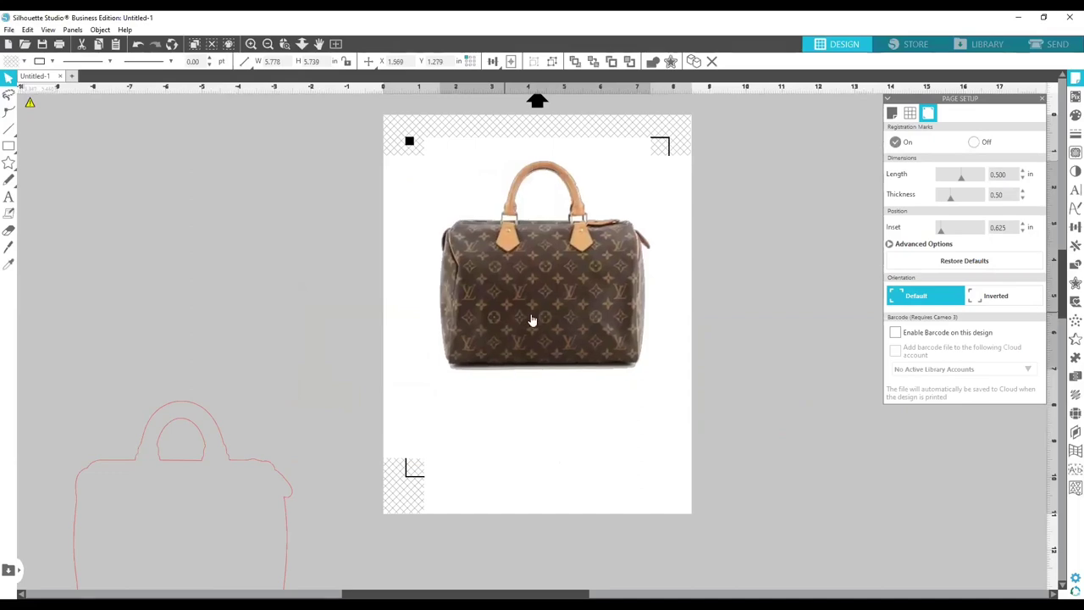
key(Escape)
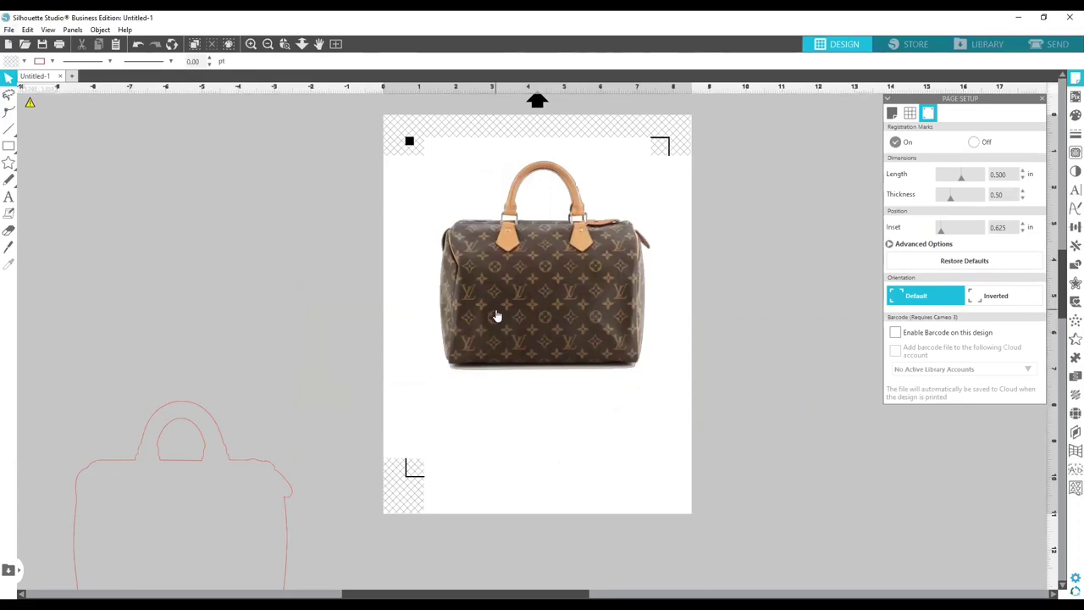
Check the Send view, then centre the red cut outline and fit the bag photo onto it.
click(1058, 44)
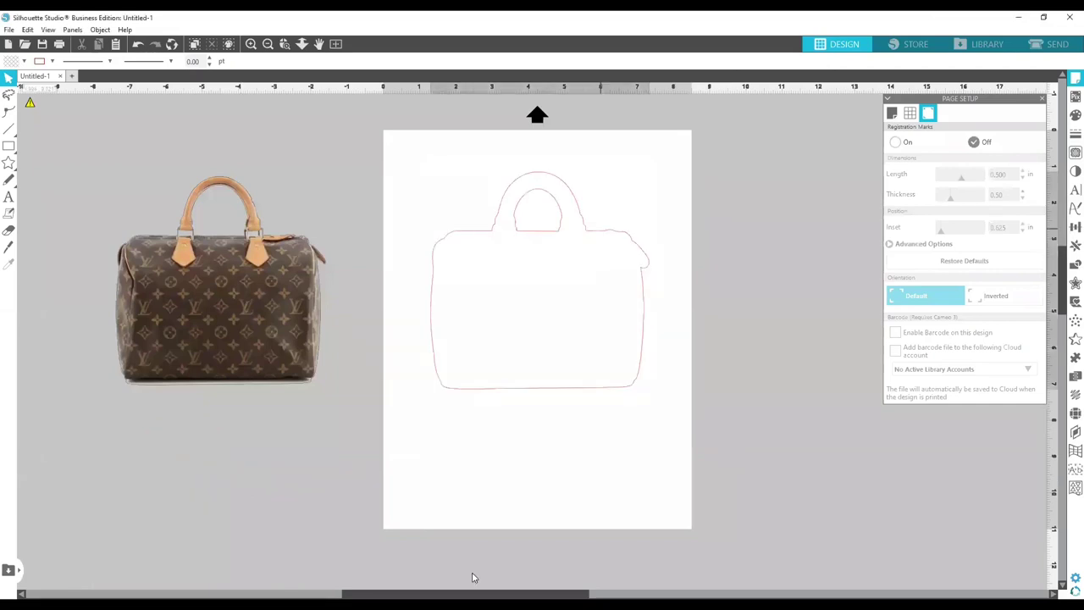
click(472, 576)
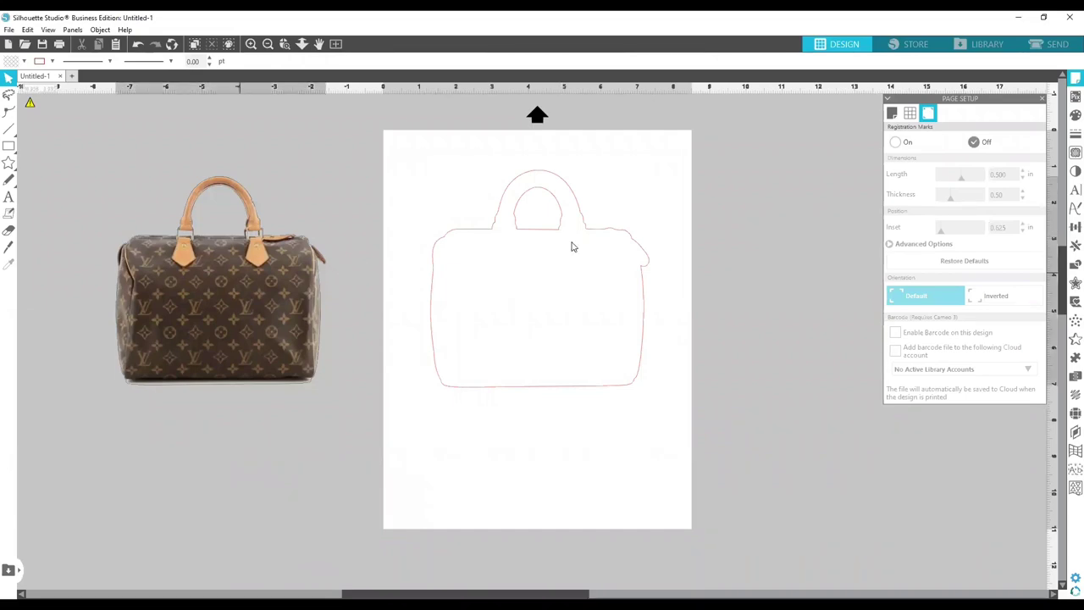
key(ctrl+z)
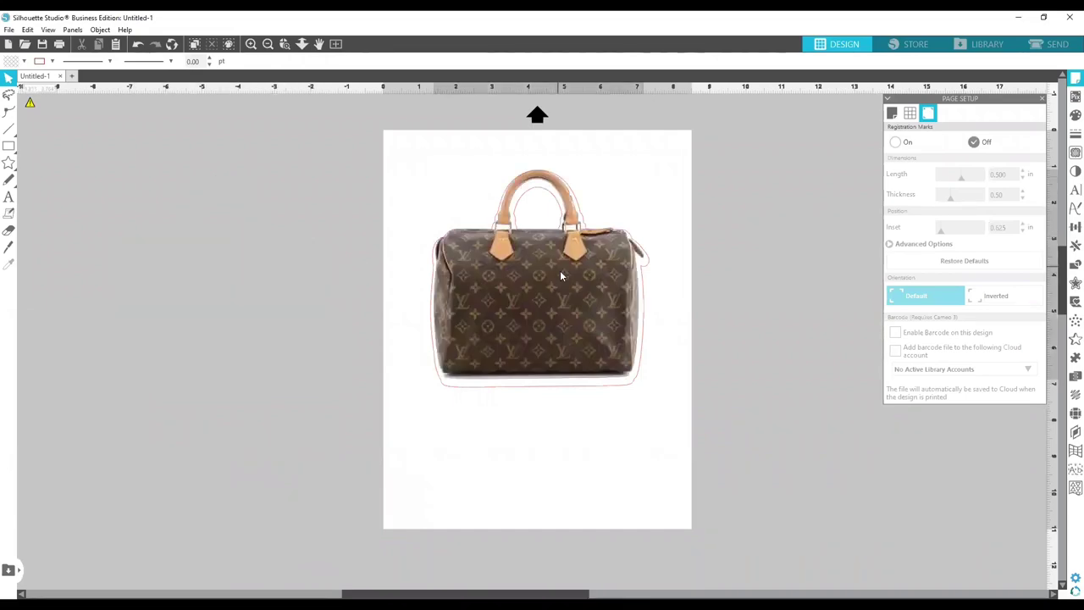
drag(560, 270, 563, 273)
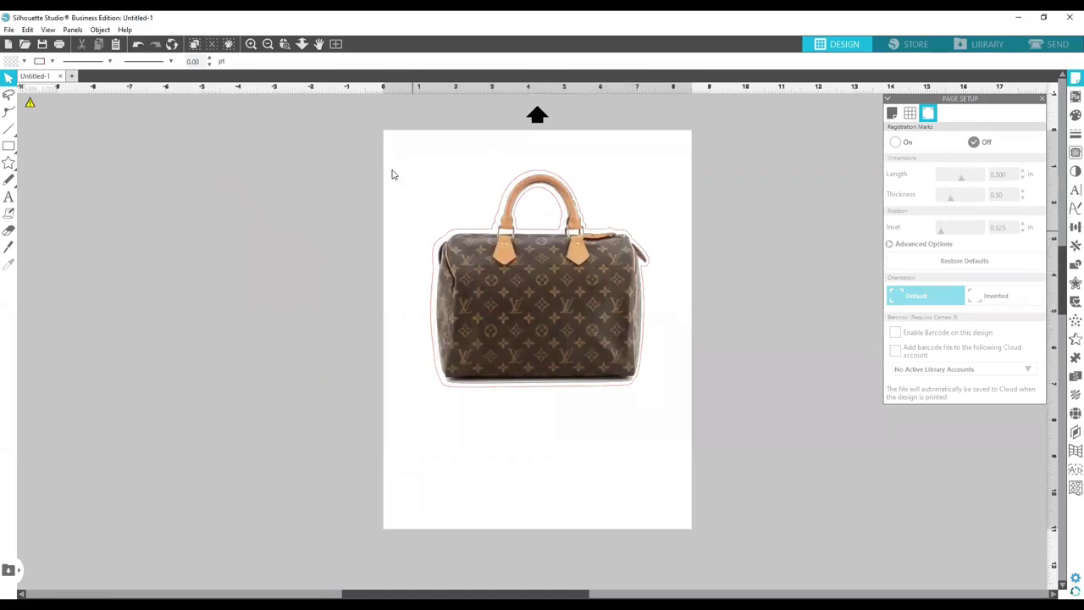
Select the bag with its outline and dismiss the right-click menu unchanged.
click(629, 364)
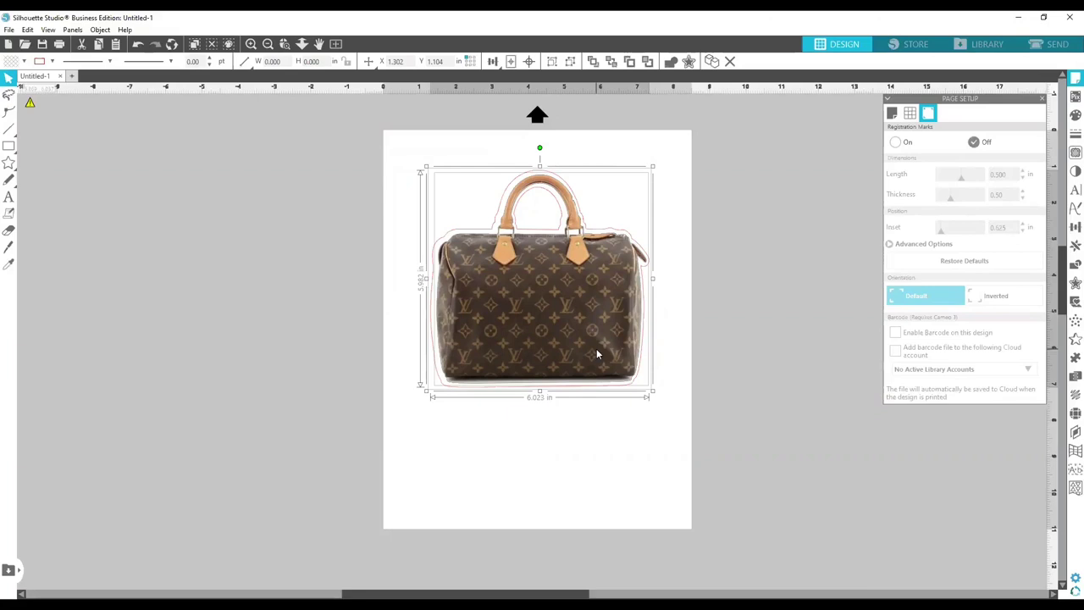
right_click(596, 354)
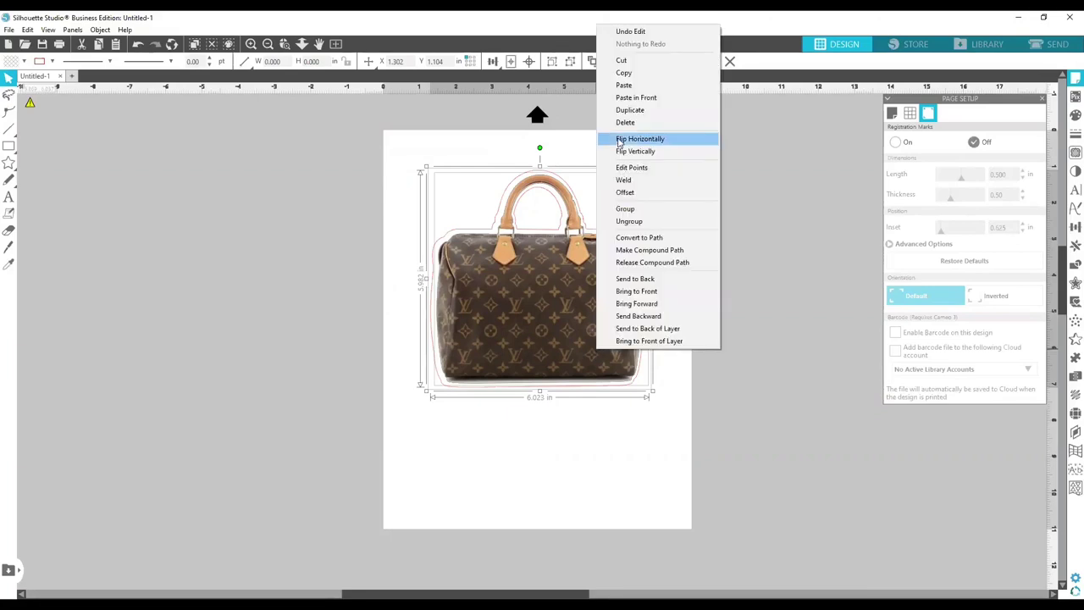
click(292, 345)
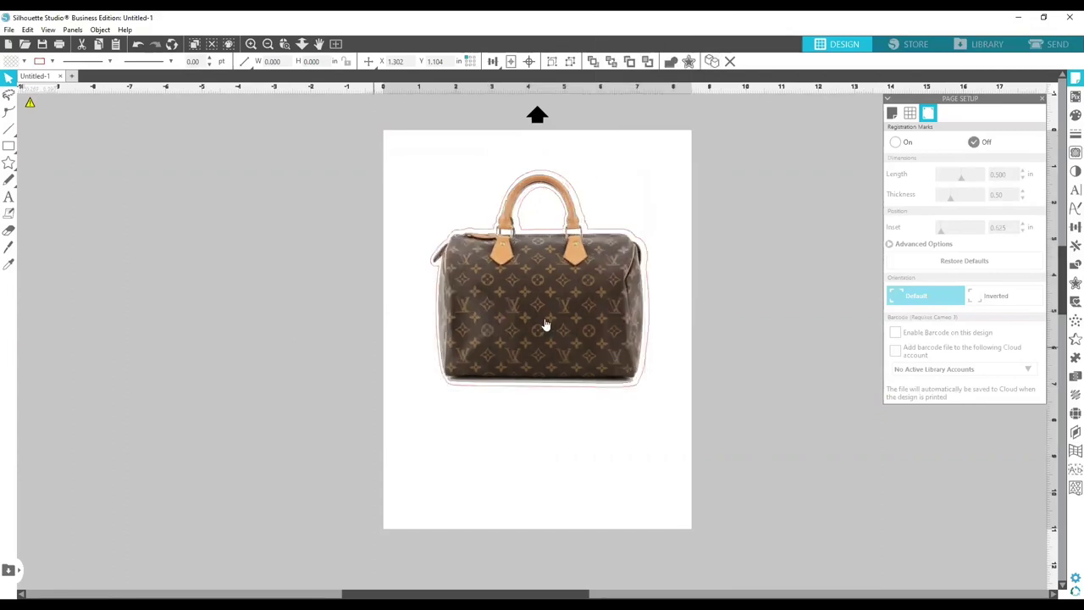